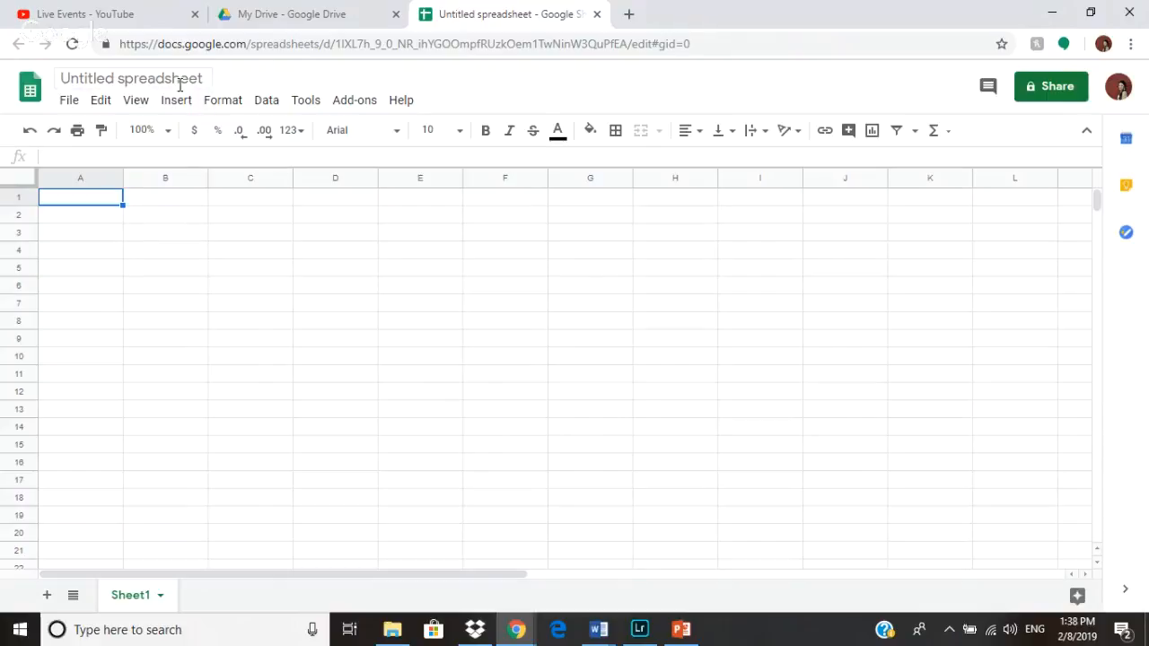
# - Rename the untitled spreadsheet as tutorial
pyautogui.click(188, 79)
pyautogui.press('BackSpace')
pyautogui.write('tutorial')
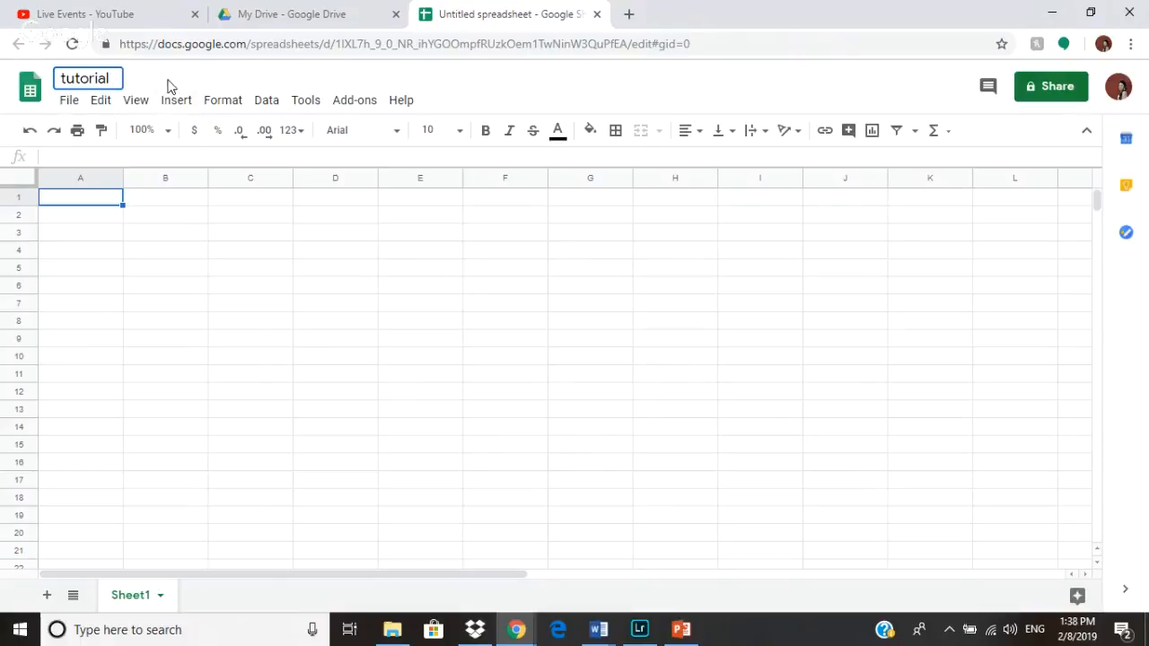
pyautogui.press('Return')
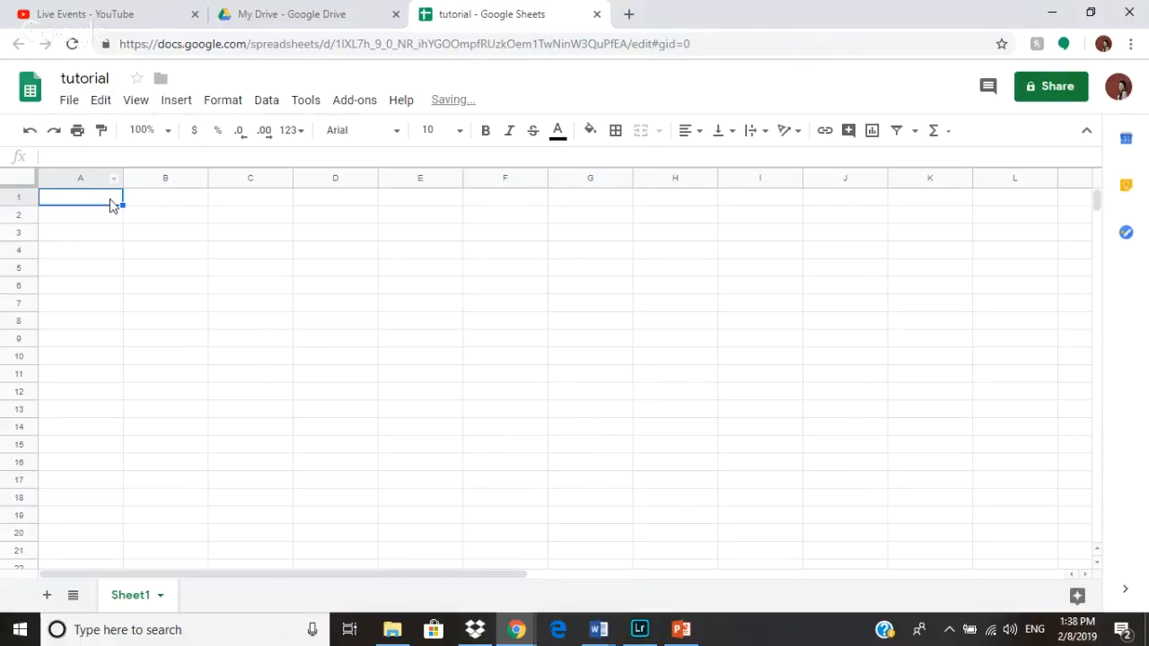
# - Browse the View and File menus to review the available commands
pyautogui.moveTo(123, 205); pyautogui.dragTo(126, 285)
pyautogui.click(68, 222)
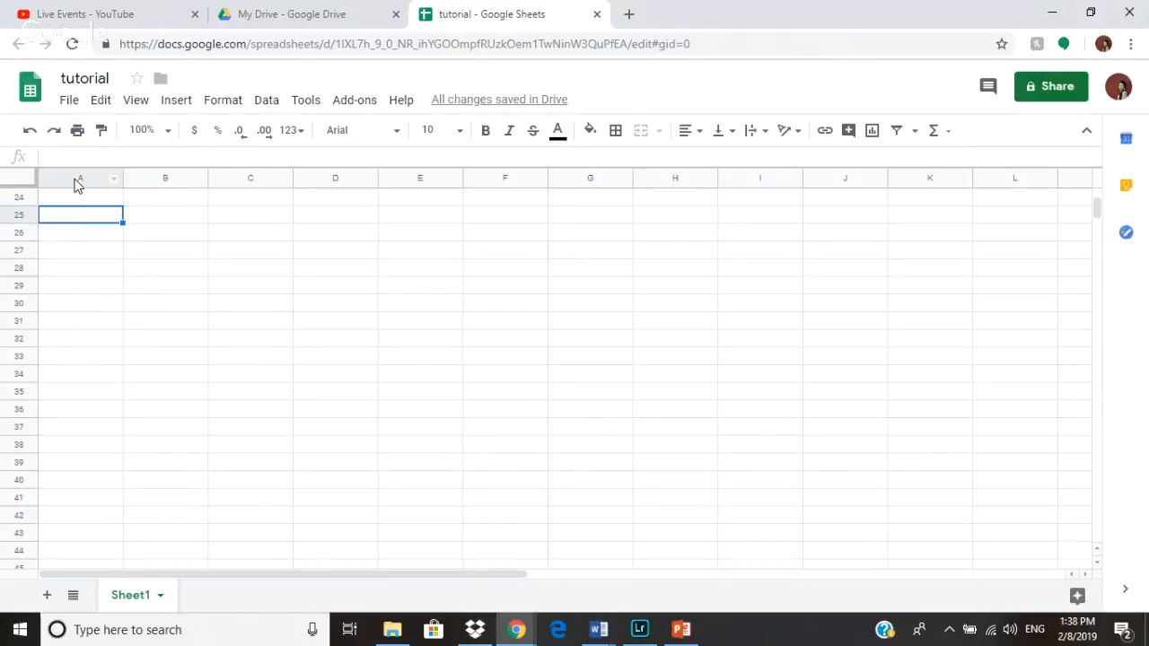
pyautogui.click(67, 197)
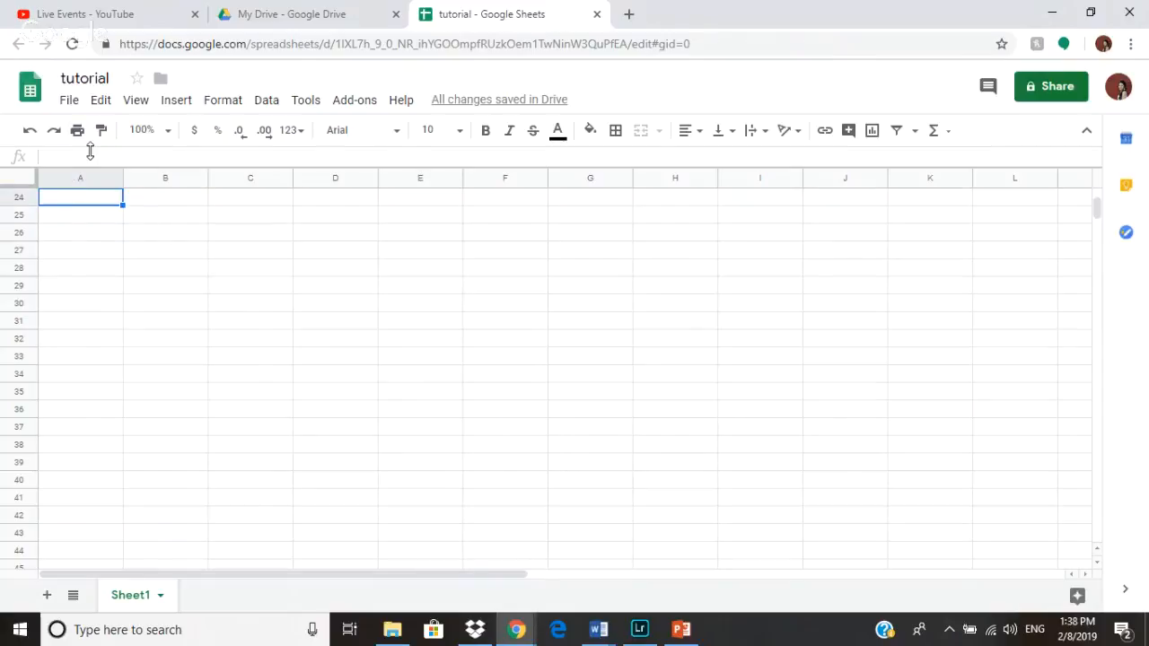
pyautogui.click(72, 103)
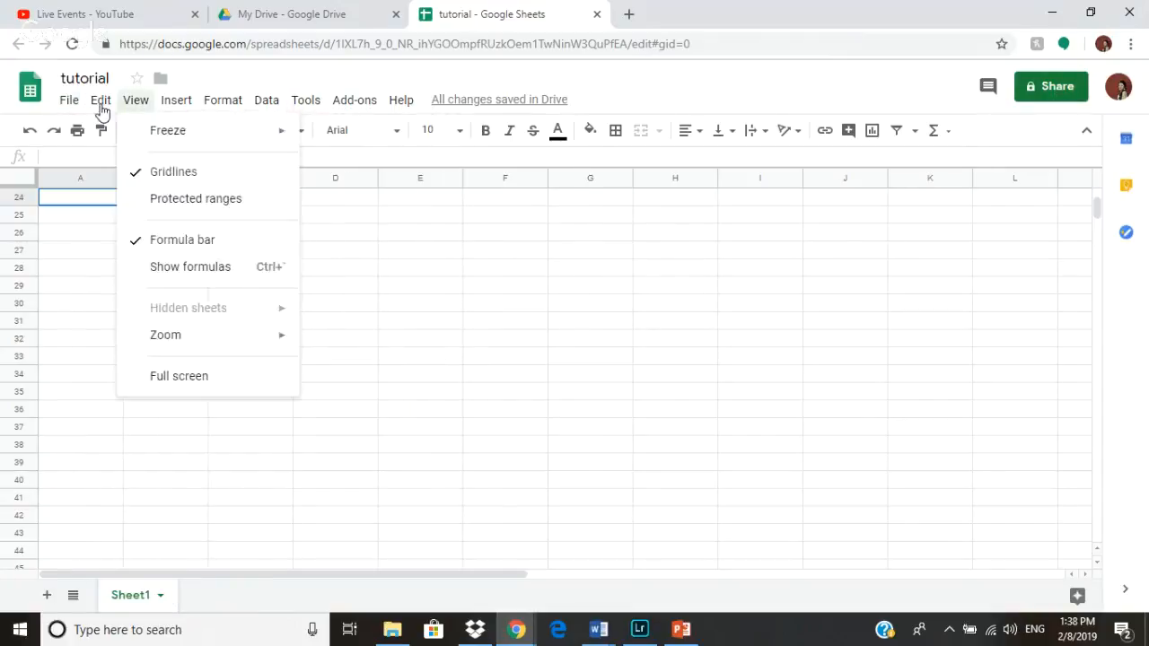
pyautogui.moveTo(225, 180)
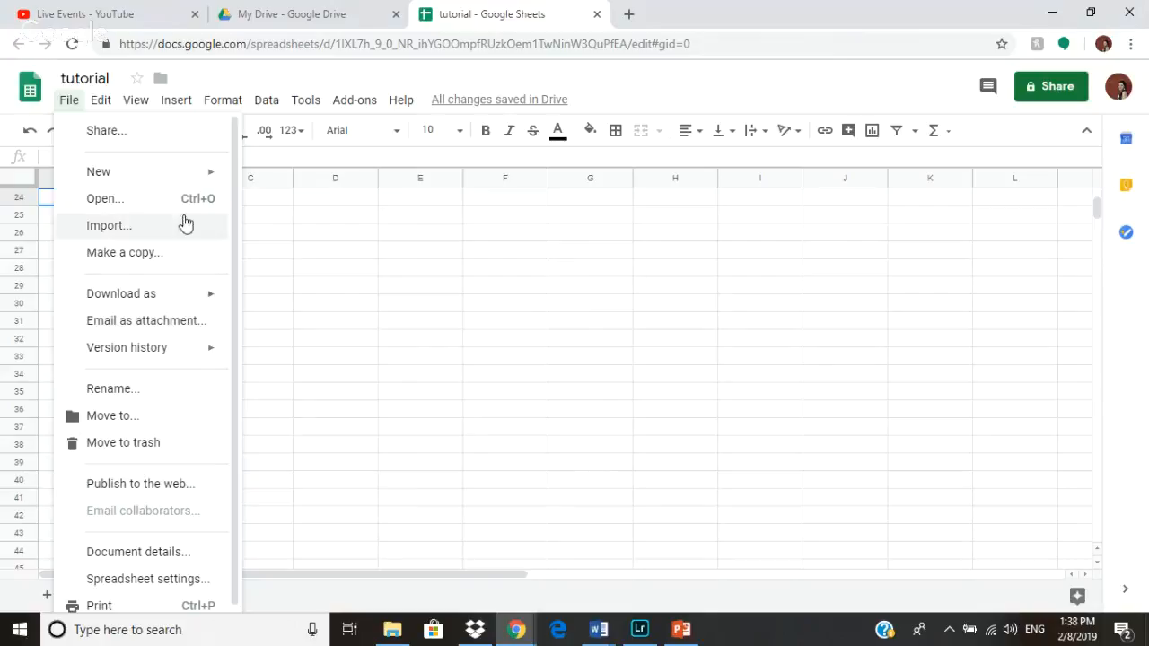
pyautogui.click(69, 100)
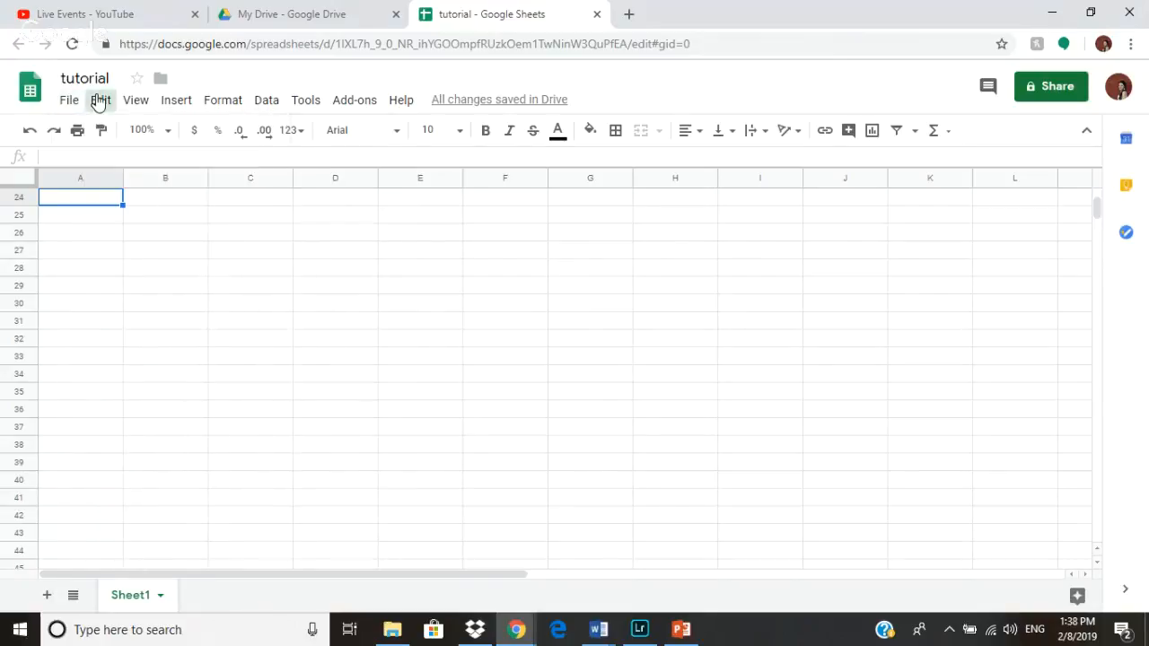
# - Delete column A of the sheet
pyautogui.click(99, 101)
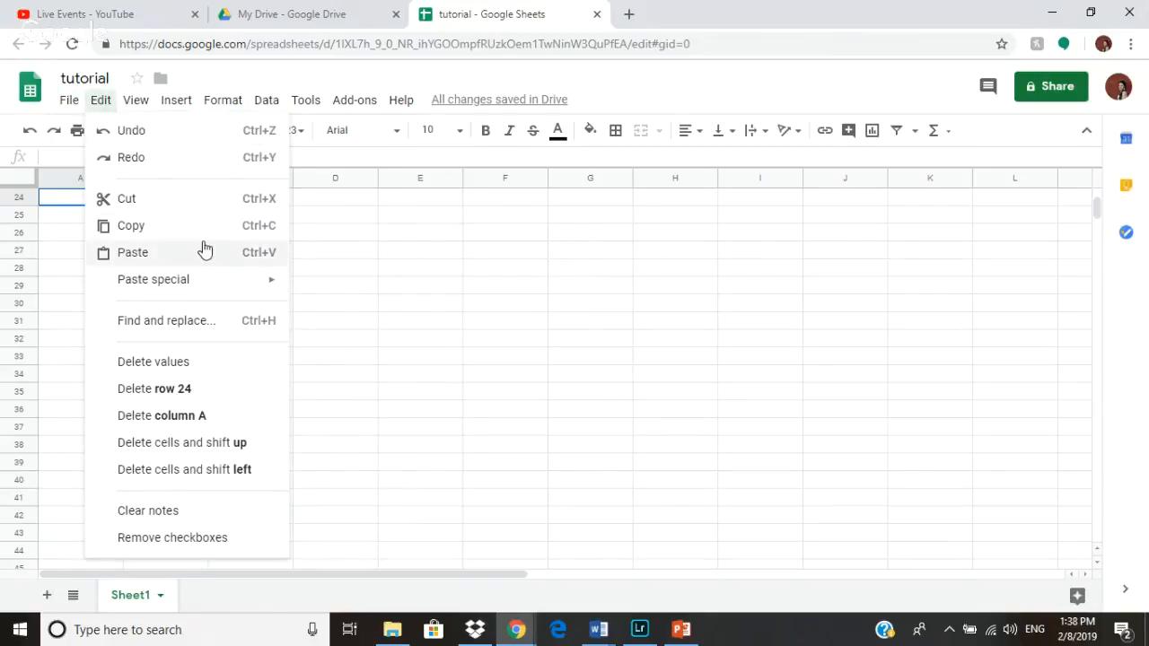
pyautogui.moveTo(211, 287)
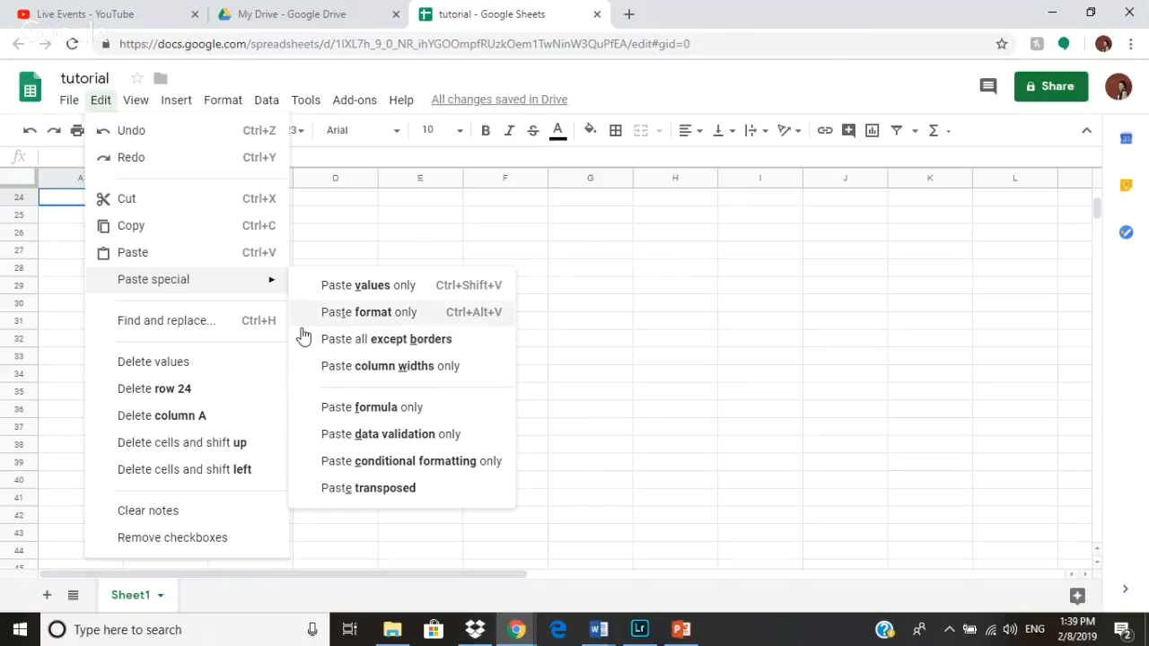
pyautogui.click(180, 417)
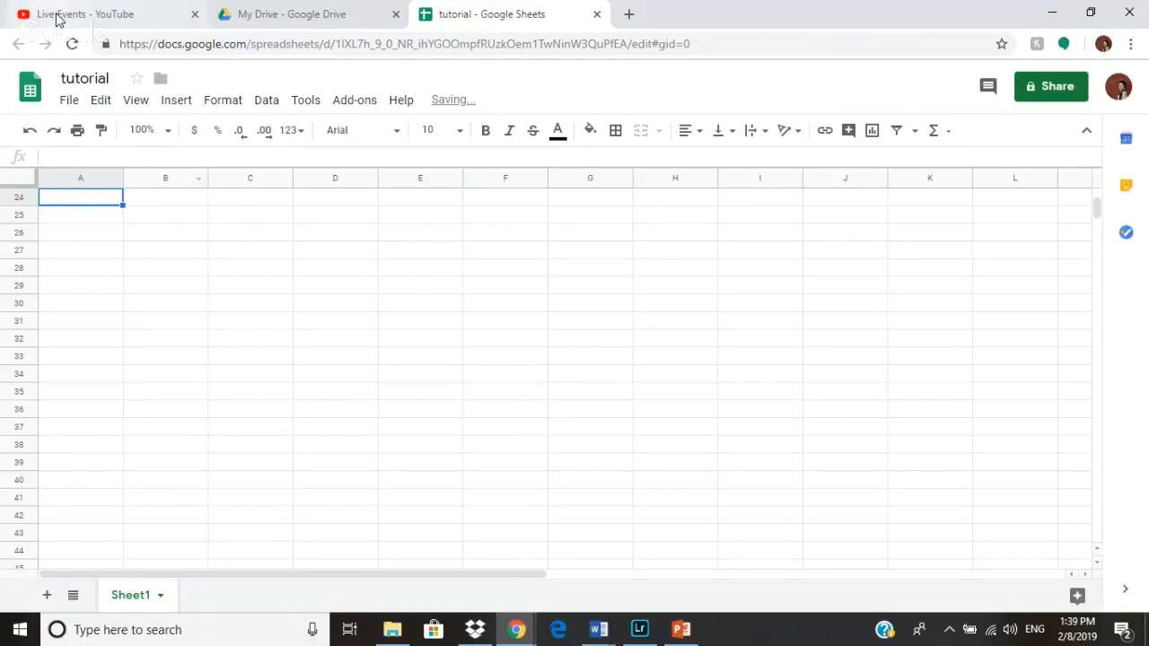
# - Freeze the first row of the sheet
pyautogui.click(99, 102)
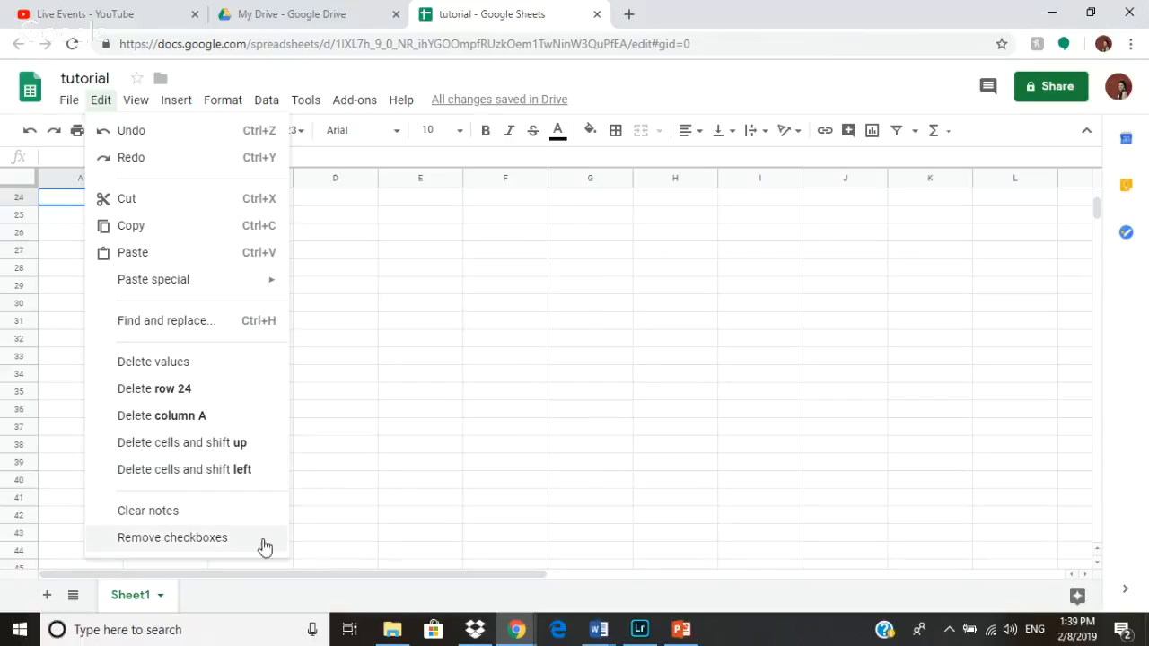
pyautogui.click(139, 102)
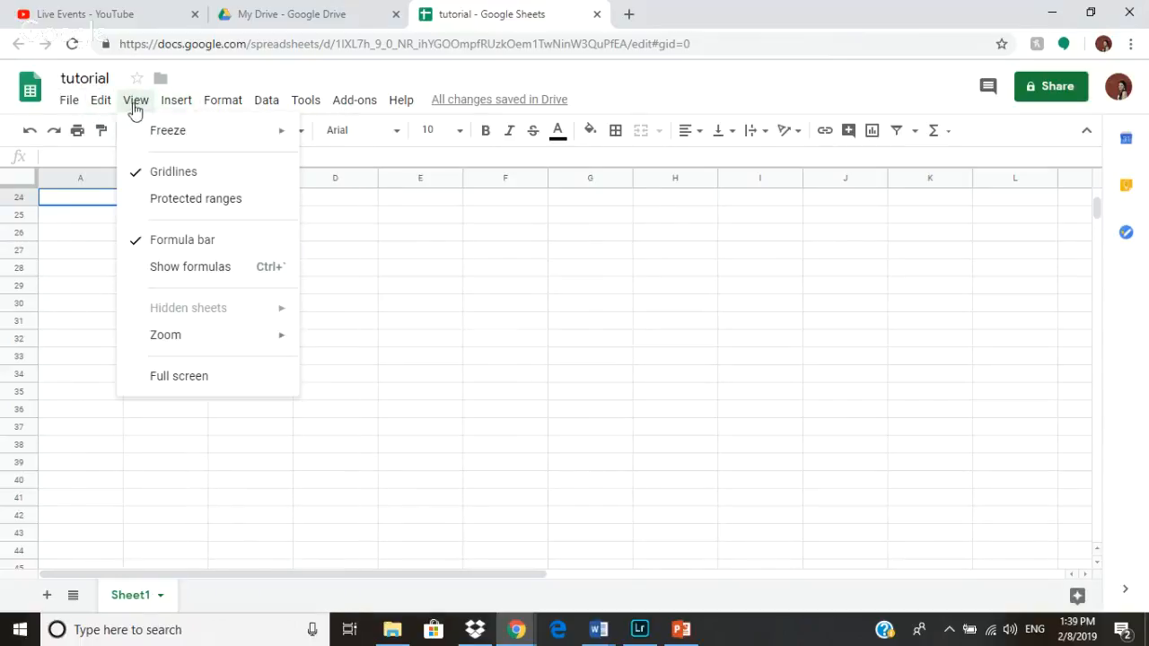
pyautogui.moveTo(151, 135)
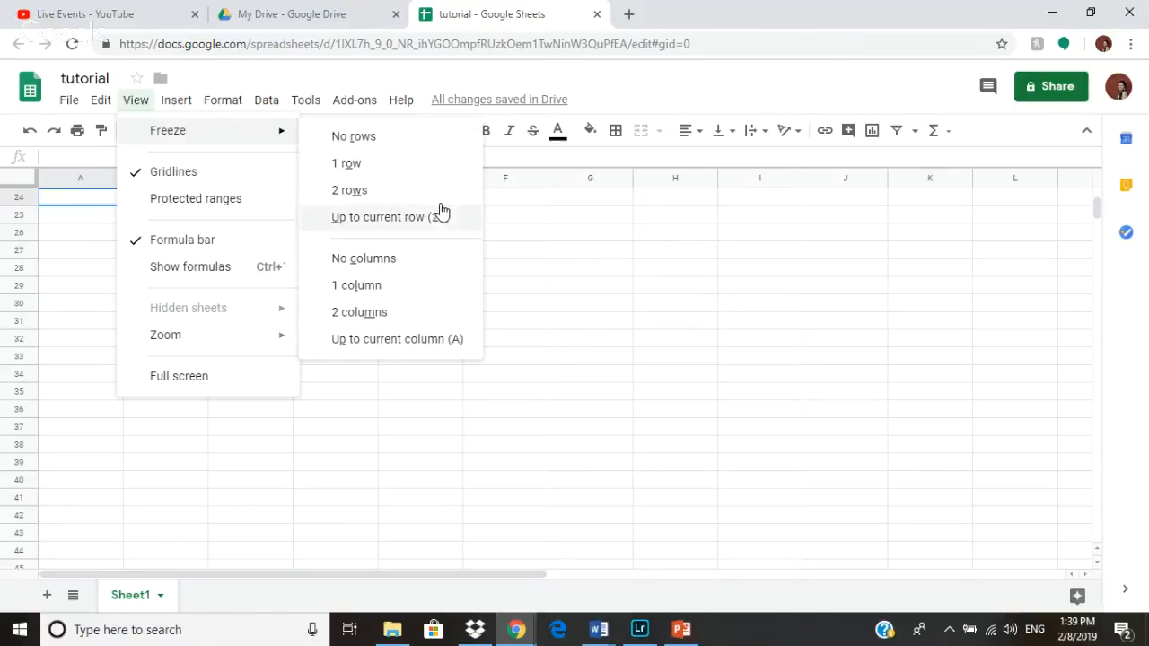
pyautogui.click(432, 165)
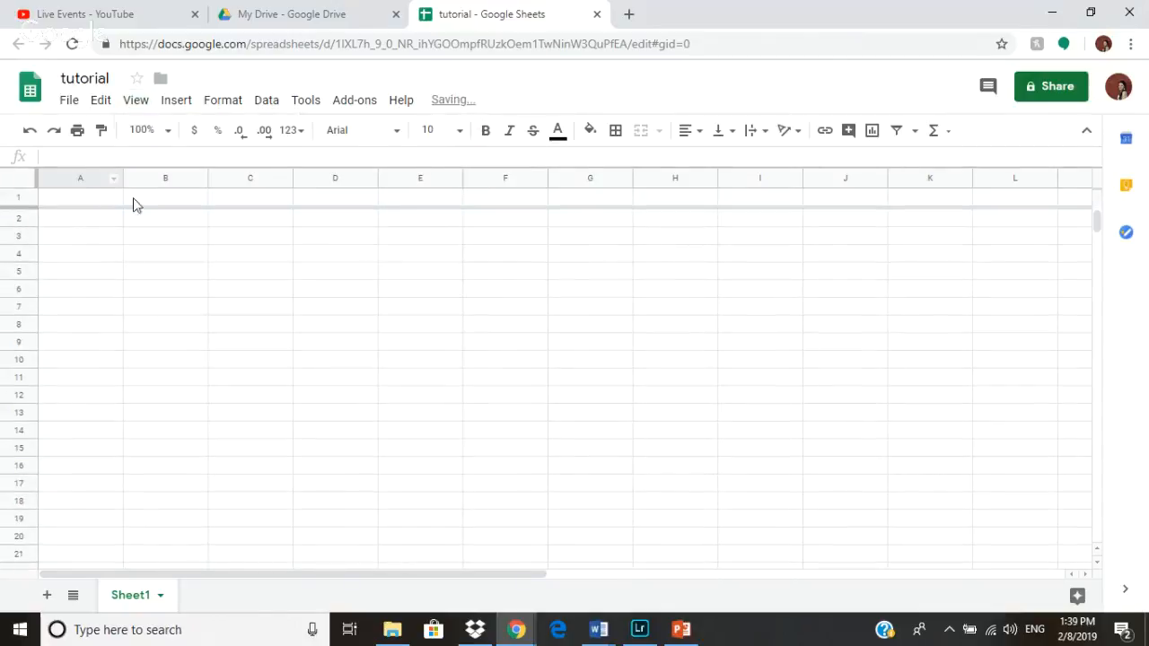
# - Freeze rows up to the current row
pyautogui.click(142, 101)
pyautogui.click(357, 217)
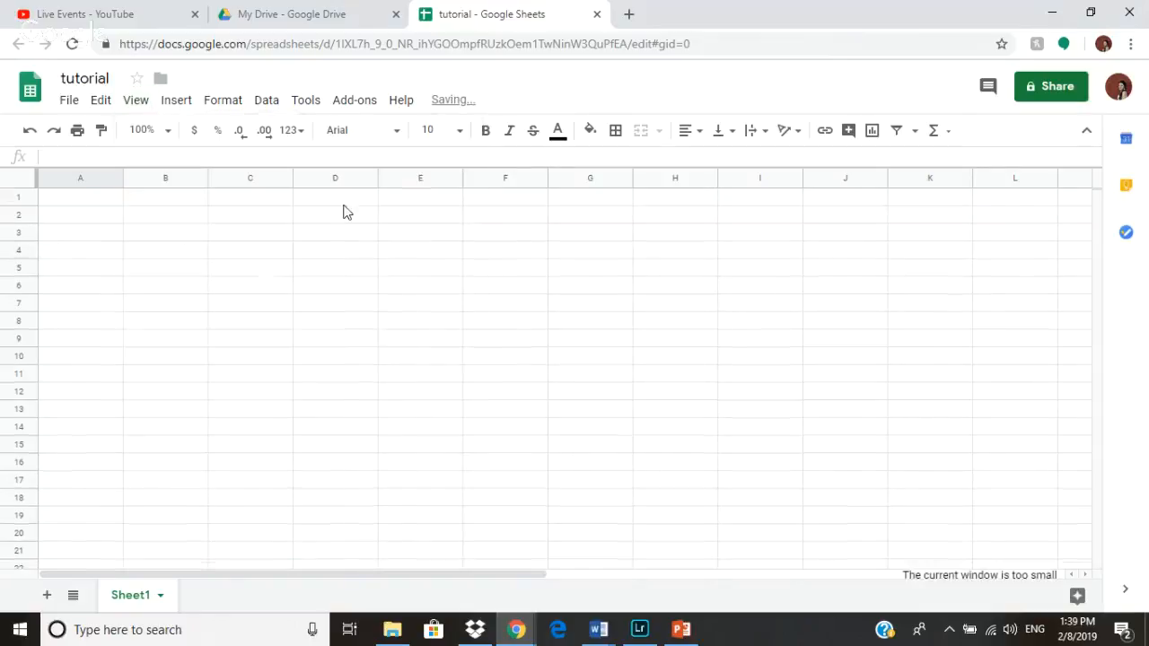
# - Hide the gridlines and the formula bar
pyautogui.click(137, 104)
pyautogui.click(185, 170)
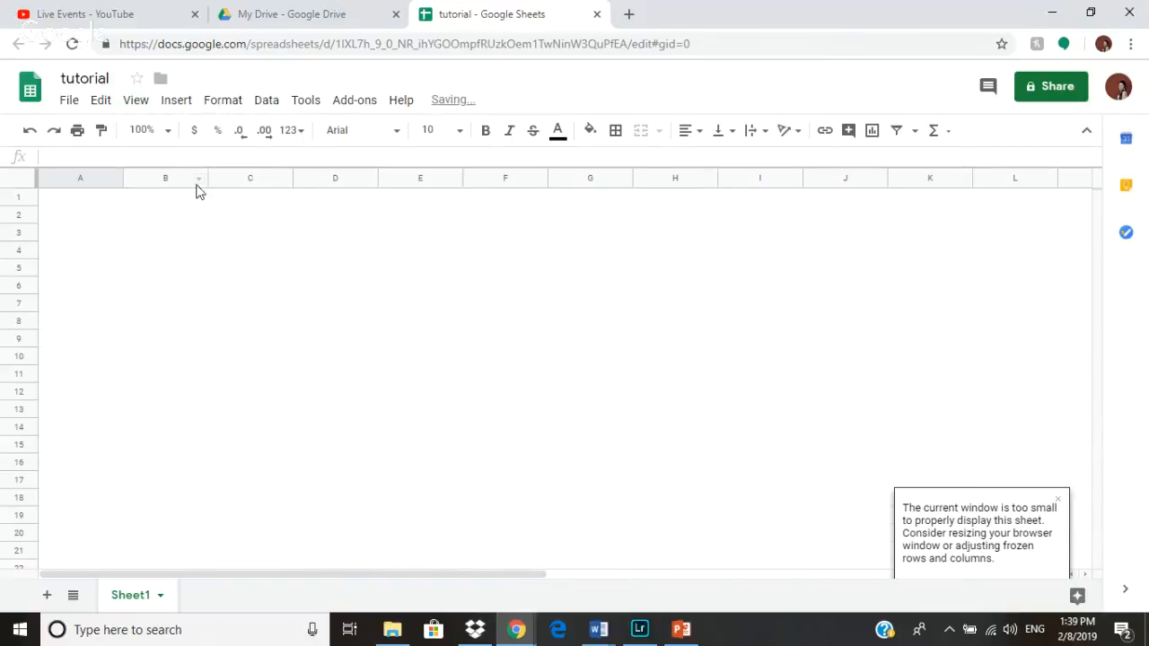
pyautogui.click(136, 101)
pyautogui.click(195, 239)
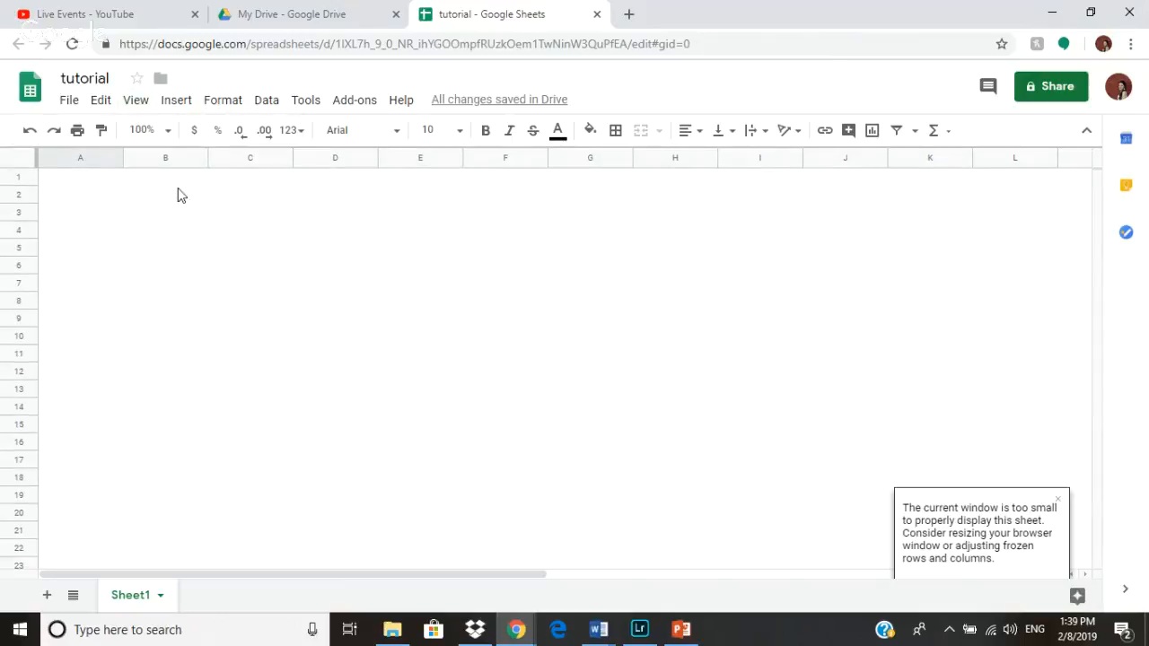
# - Show the formula bar and the gridlines again
pyautogui.click(135, 104)
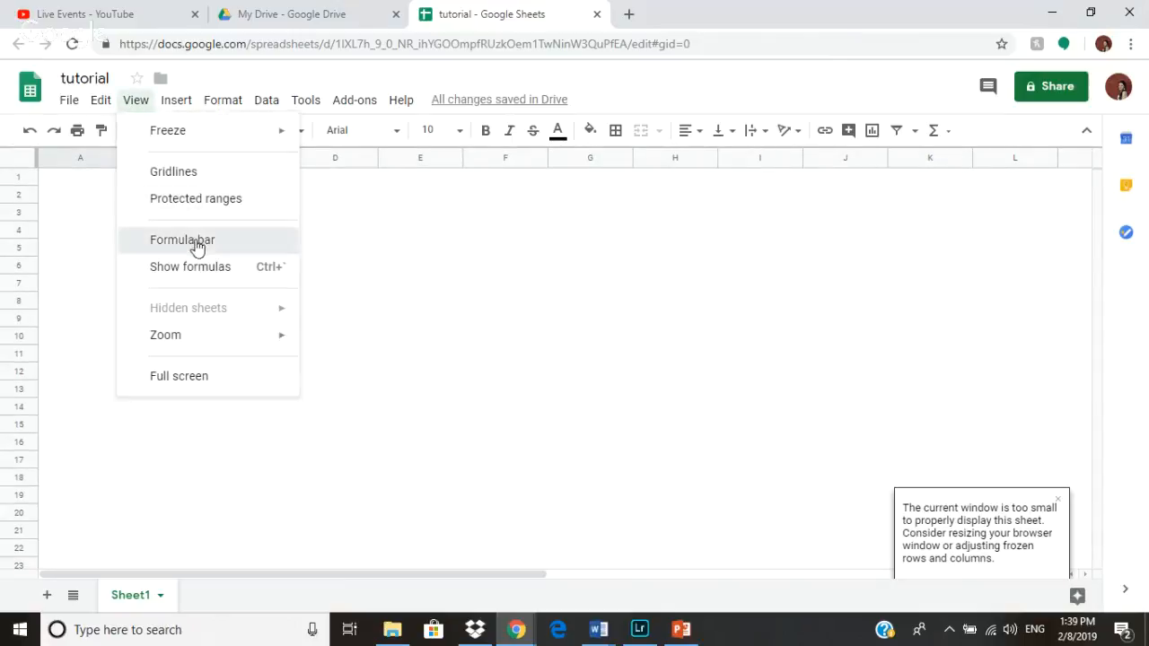
pyautogui.click(231, 240)
pyautogui.click(135, 102)
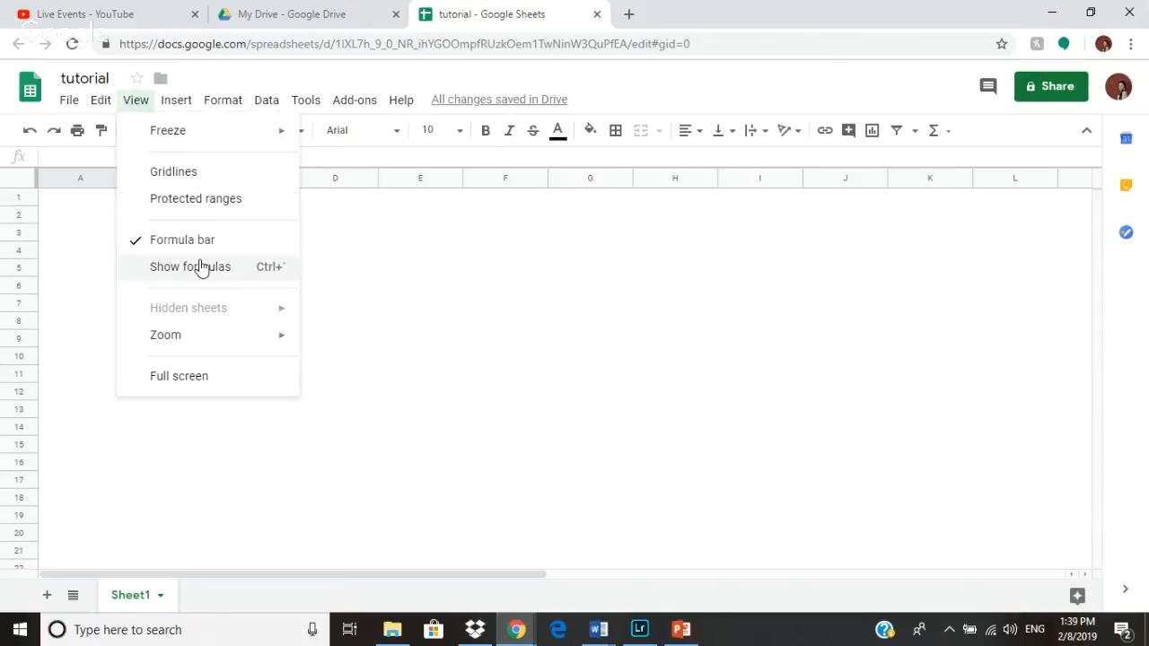
pyautogui.click(191, 175)
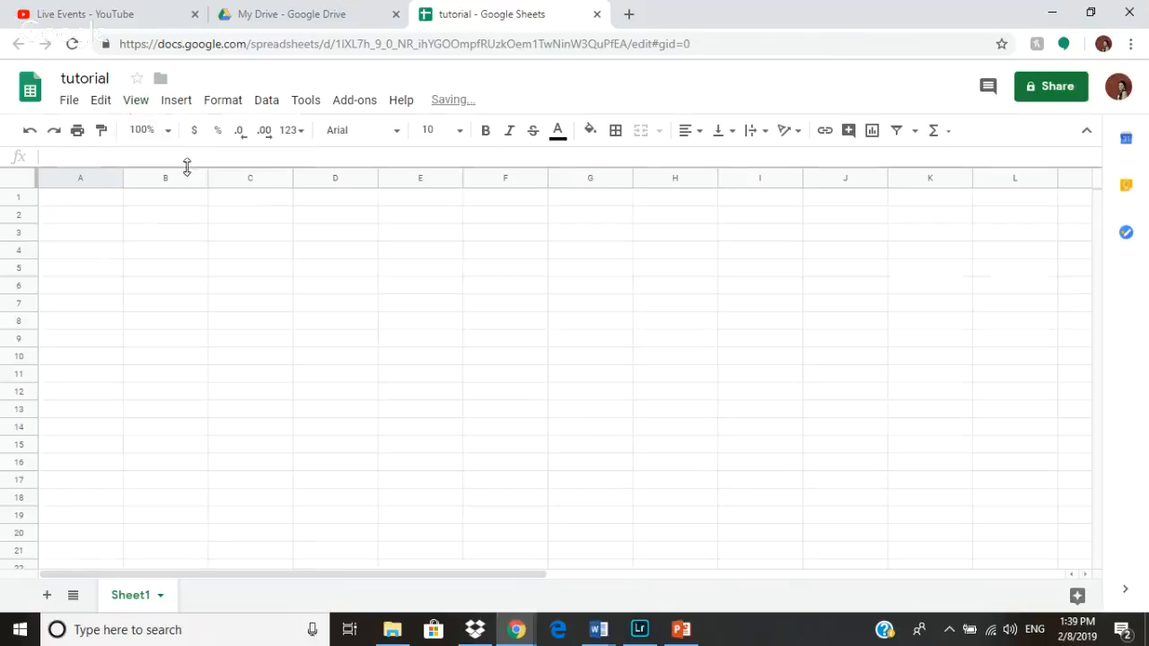
# - Set the sheet zoom to 125%
pyautogui.click(126, 102)
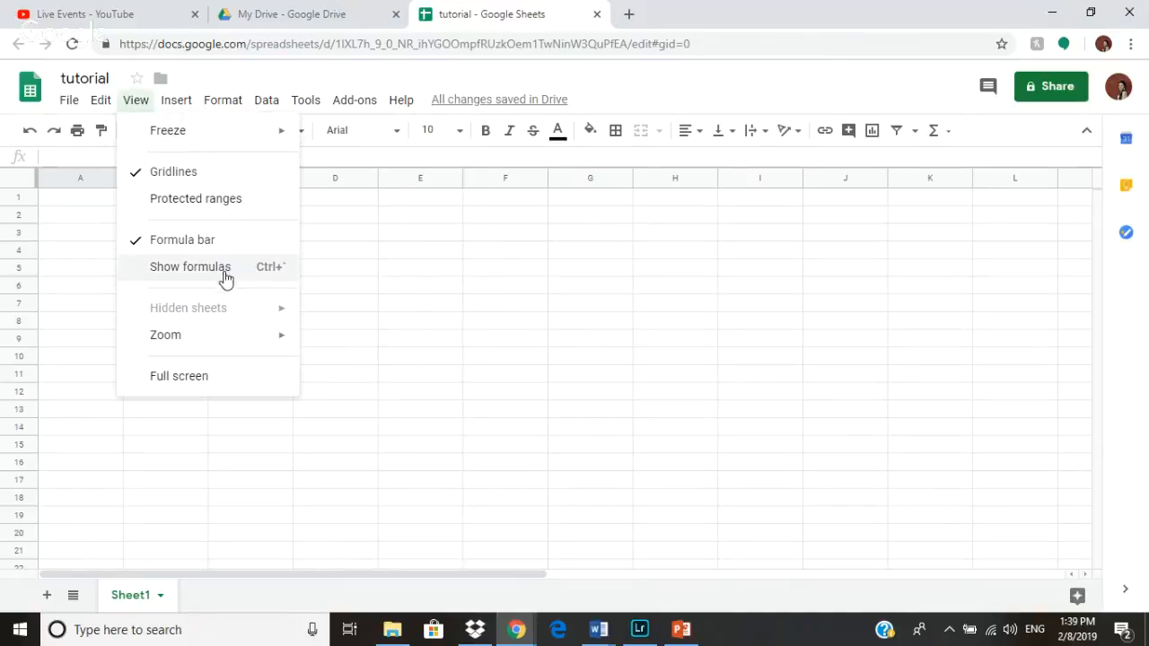
pyautogui.moveTo(277, 339)
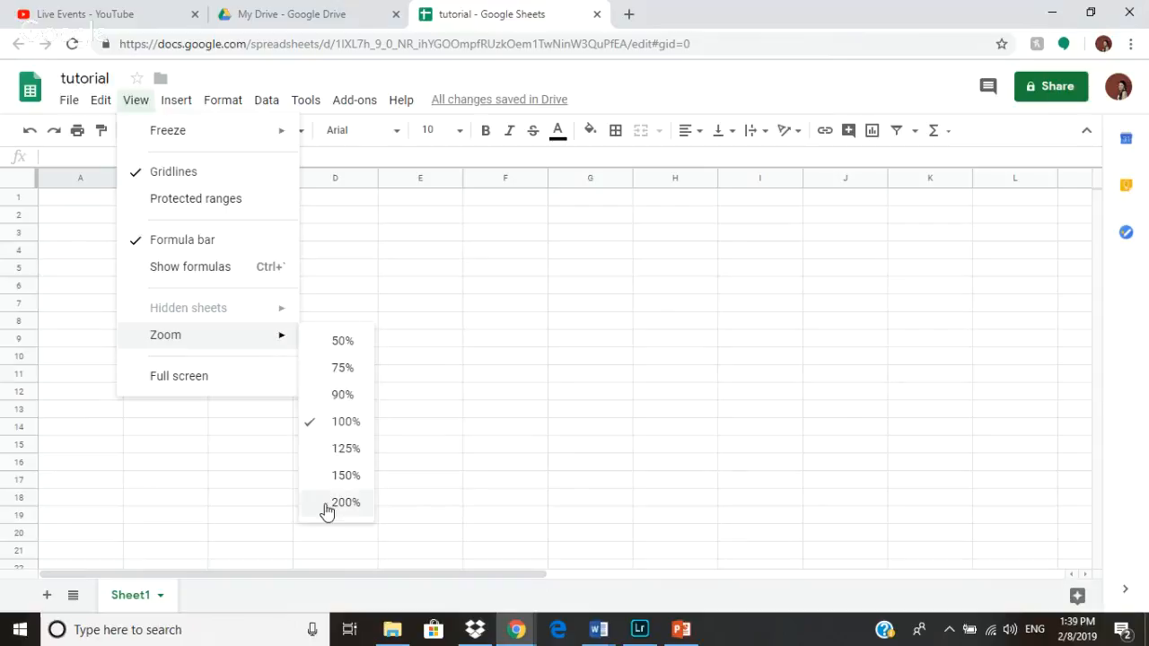
pyautogui.click(350, 448)
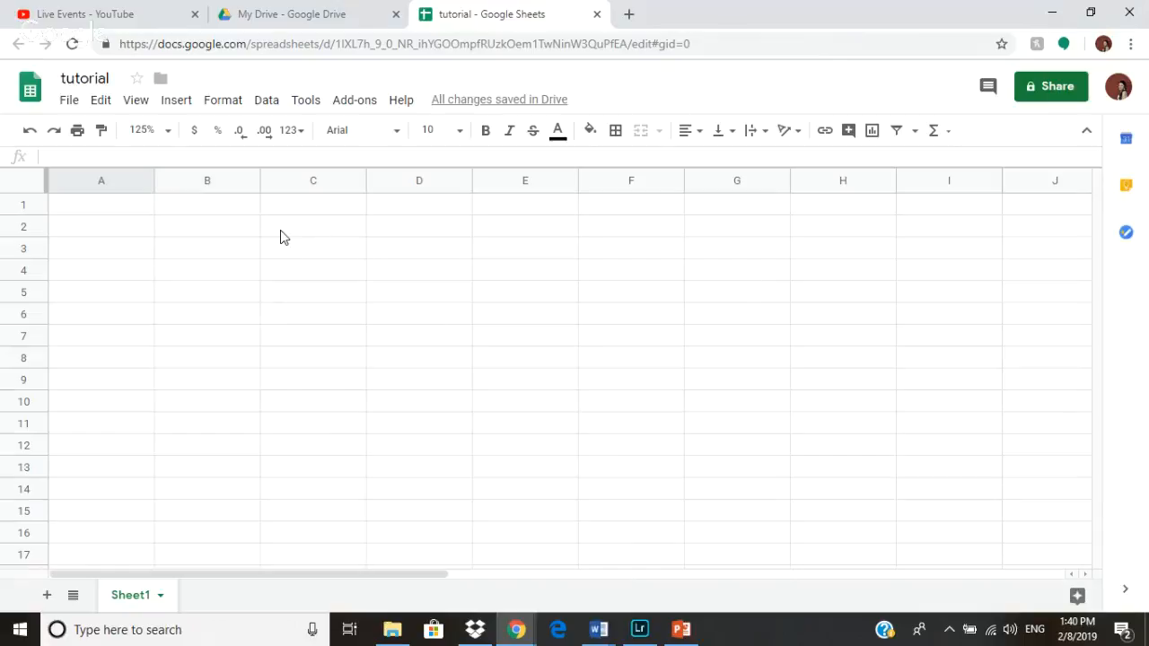
# - Browse the My Drive contents in the move-to-folder dialog and close it
pyautogui.click(160, 79)
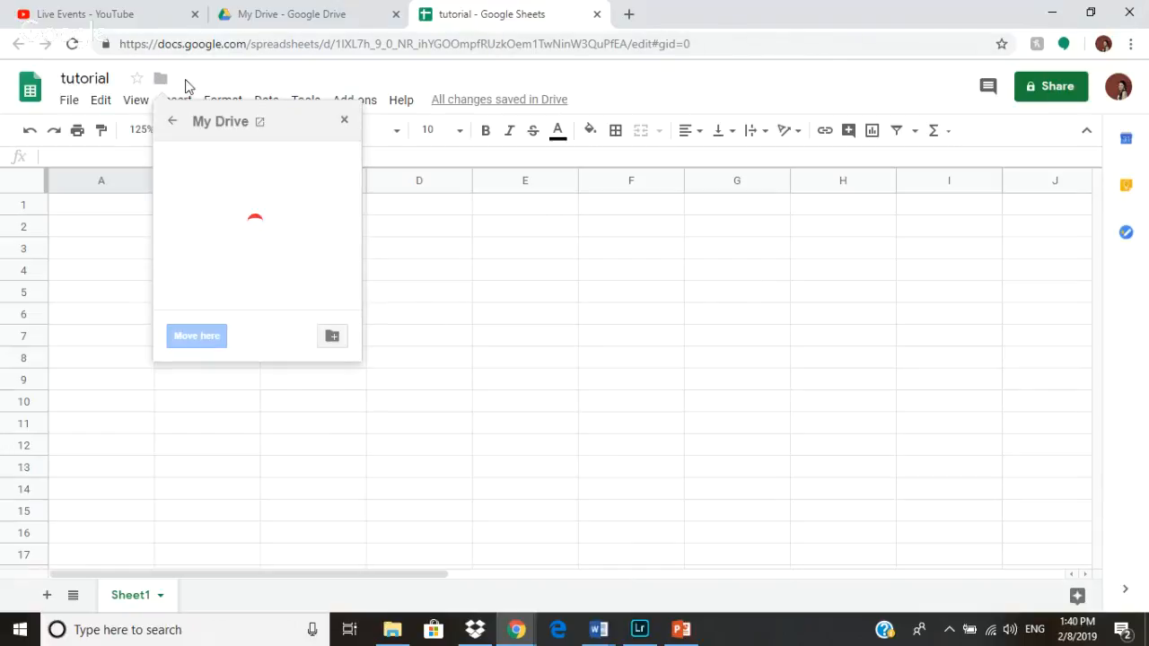
pyautogui.scroll(-5, 264, 195)
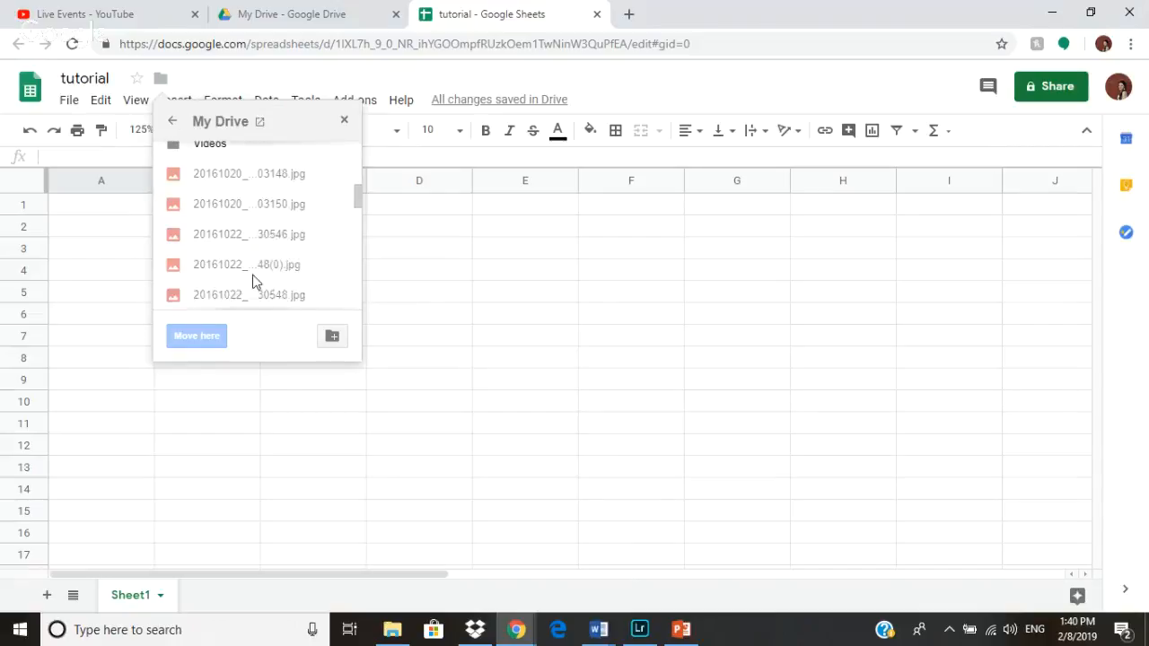
pyautogui.click(436, 336)
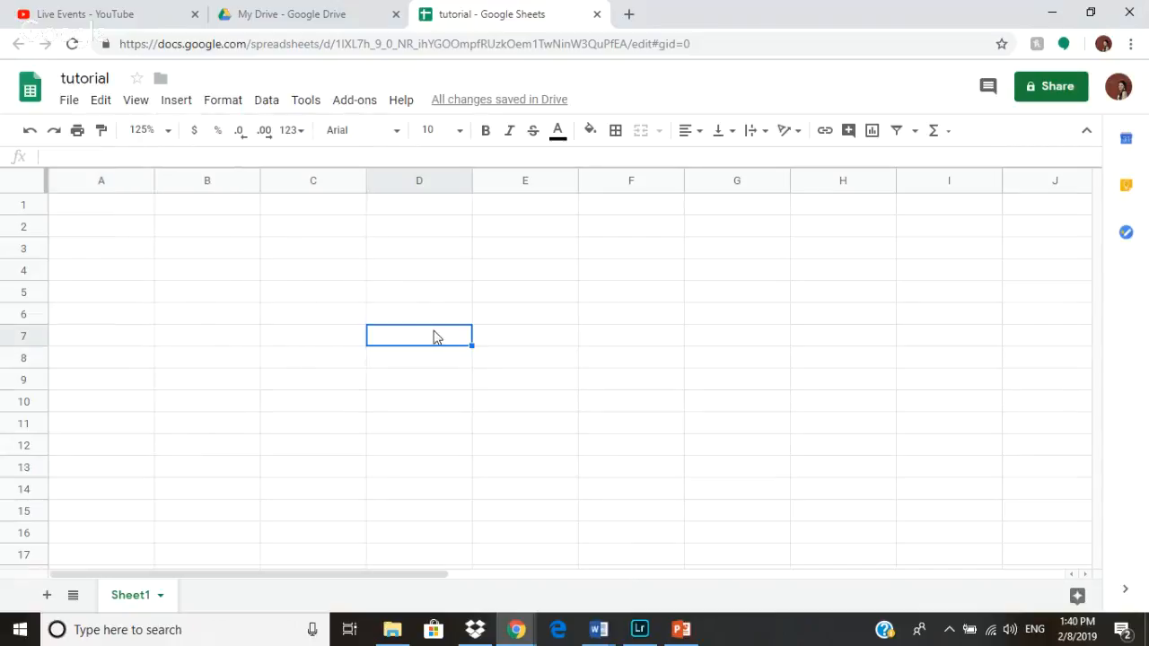
# - Insert a chart, review the chart types and Customize tab in the chart editor, and close it
pyautogui.click(176, 102)
pyautogui.moveTo(171, 105)
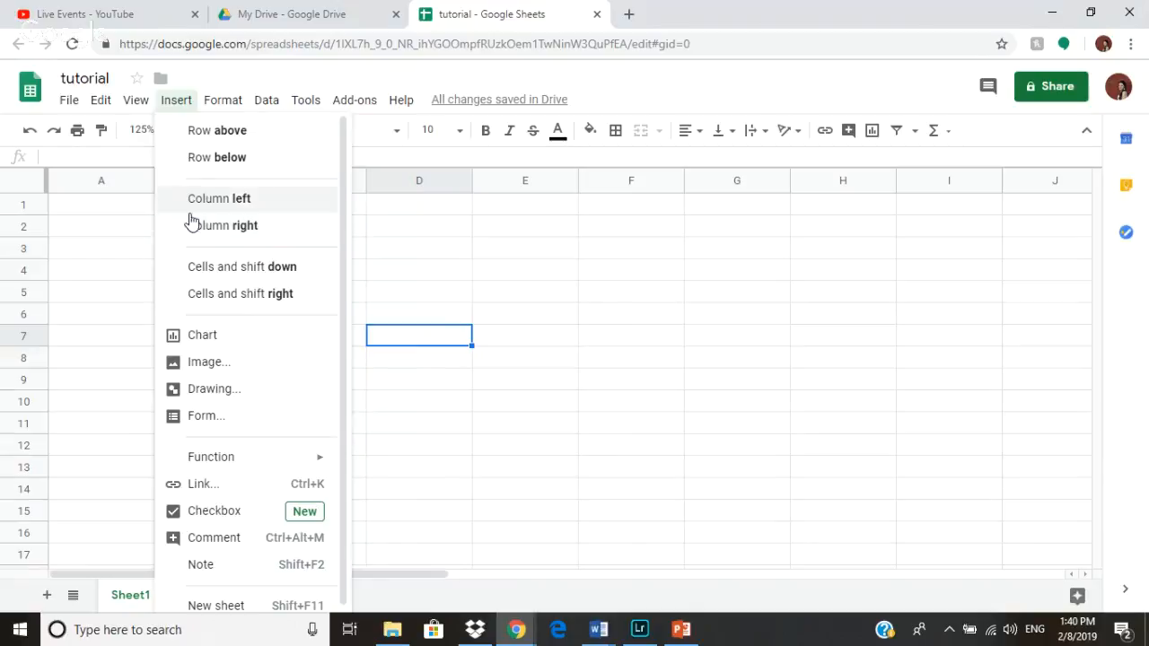
pyautogui.click(189, 340)
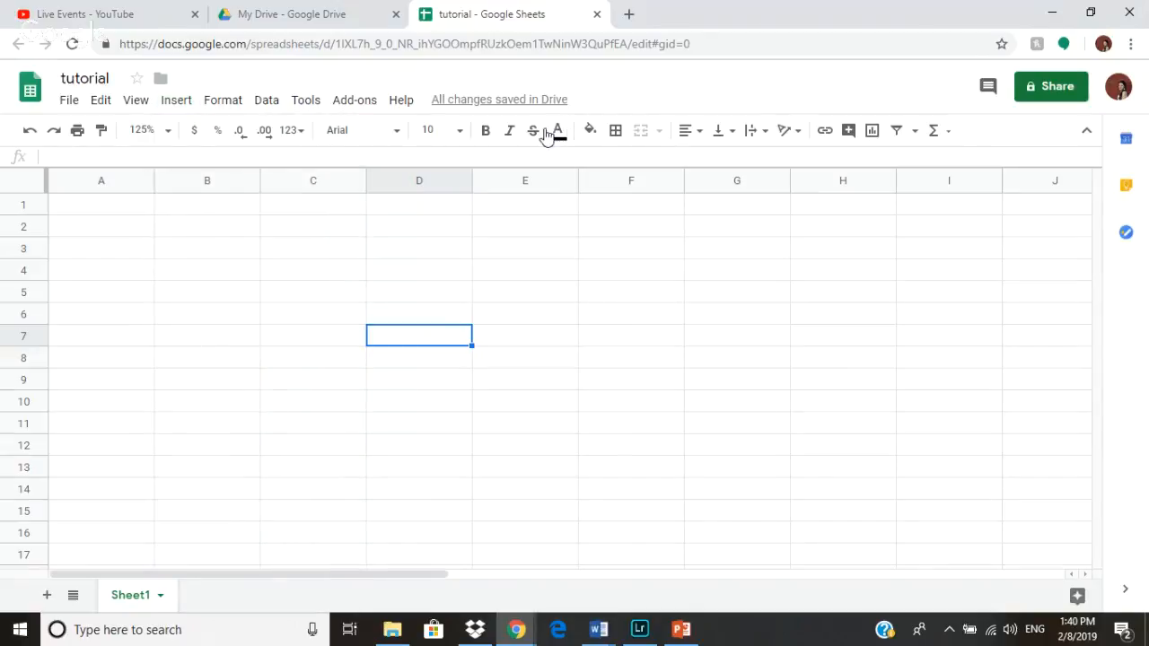
pyautogui.click(960, 246)
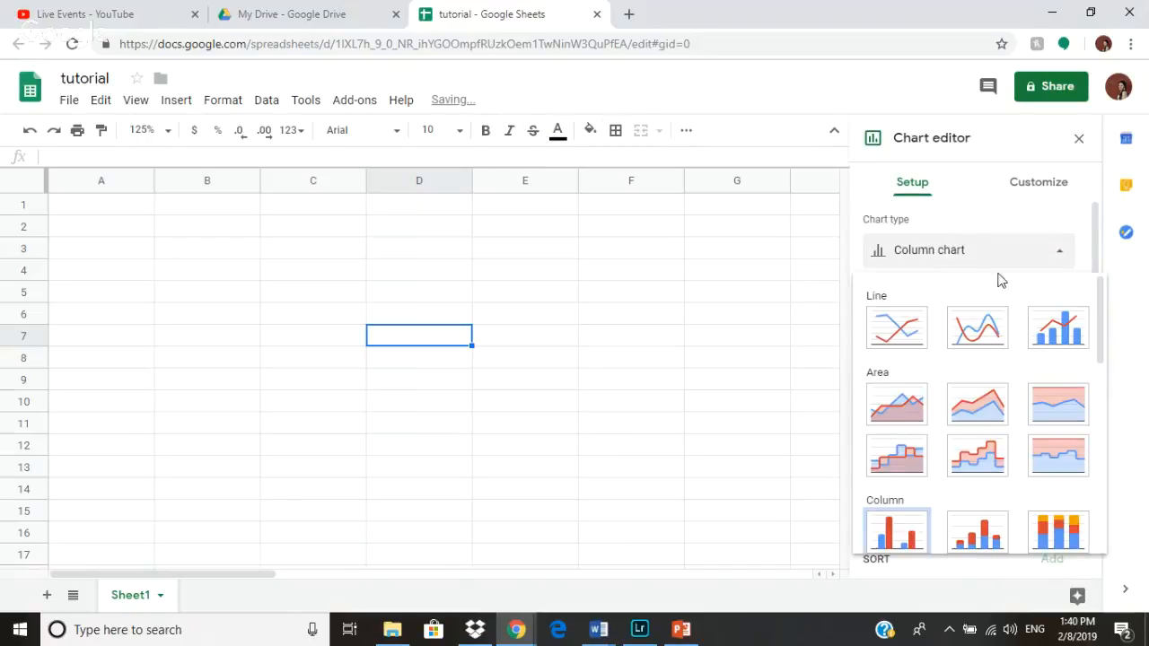
pyautogui.scroll(-10, 1068, 422)
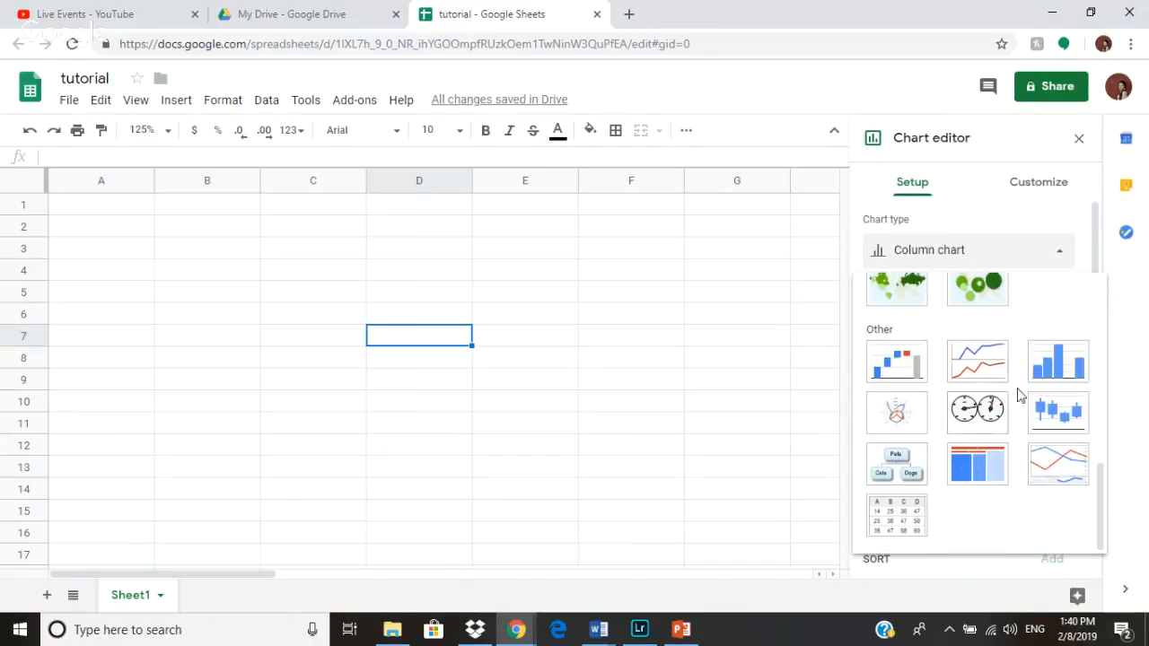
pyautogui.scroll(8, 1019, 395)
pyautogui.click(1032, 203)
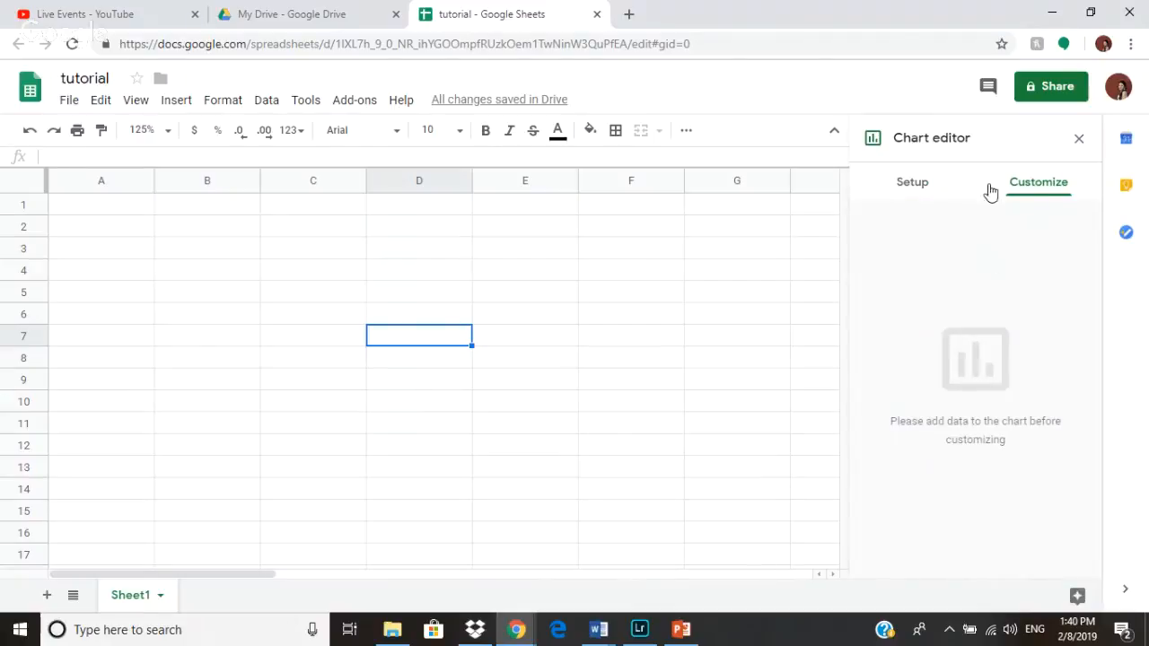
pyautogui.click(1079, 138)
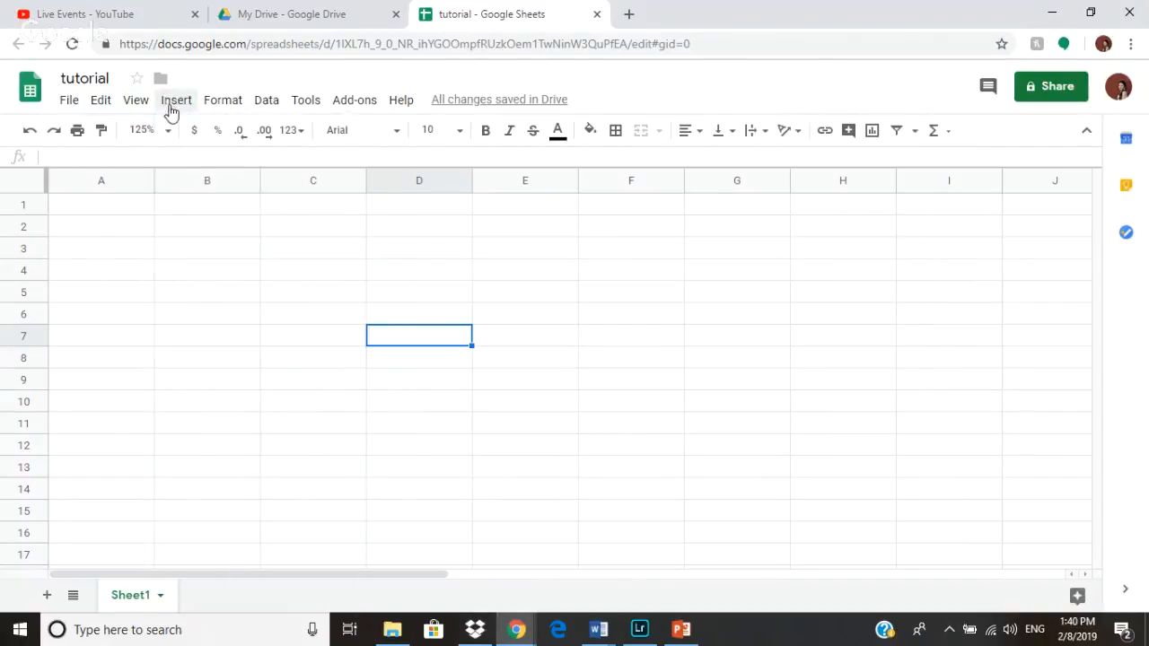
# - Browse the function categories available for insertion
pyautogui.click(175, 104)
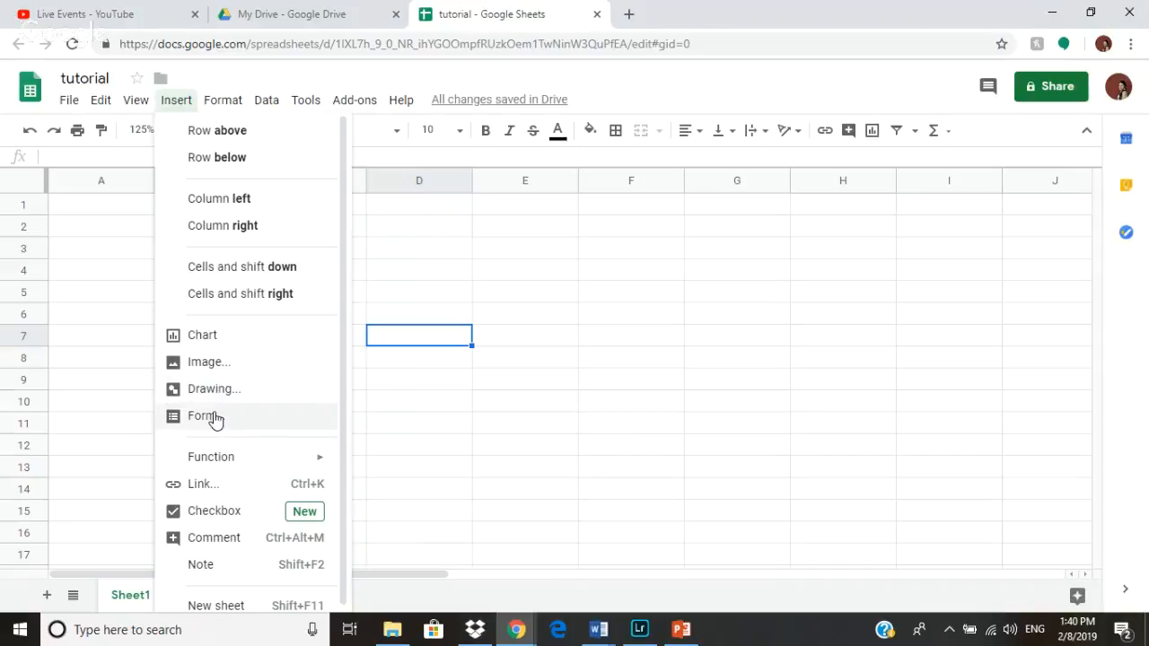
pyautogui.scroll(-1, 259, 461)
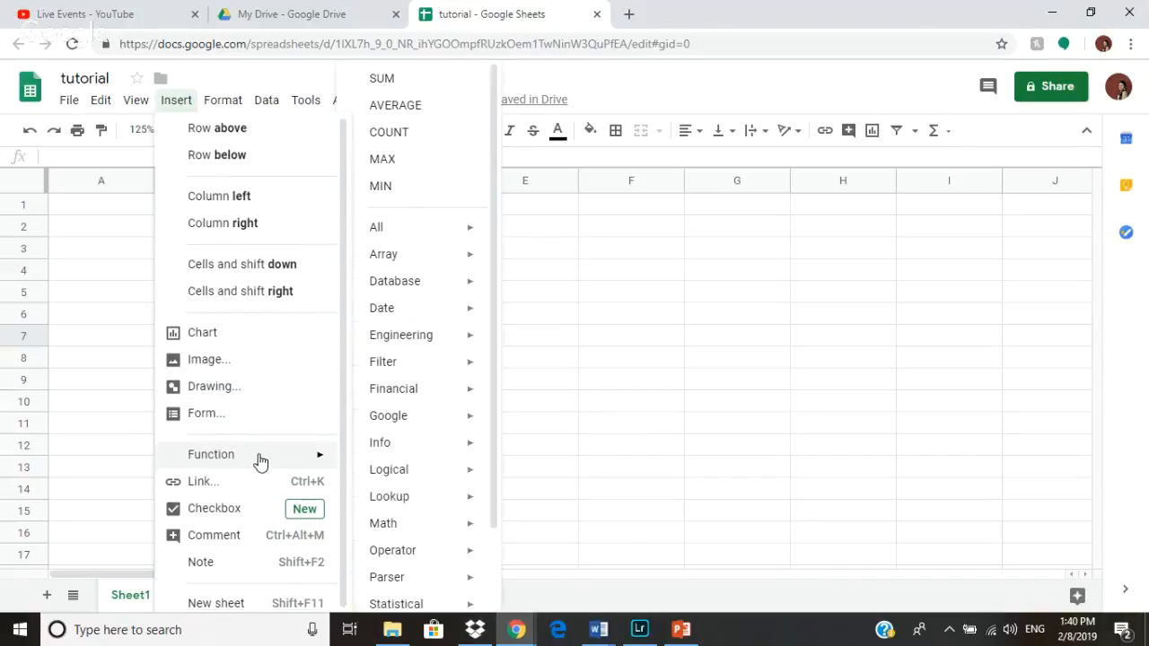
pyautogui.click(373, 295)
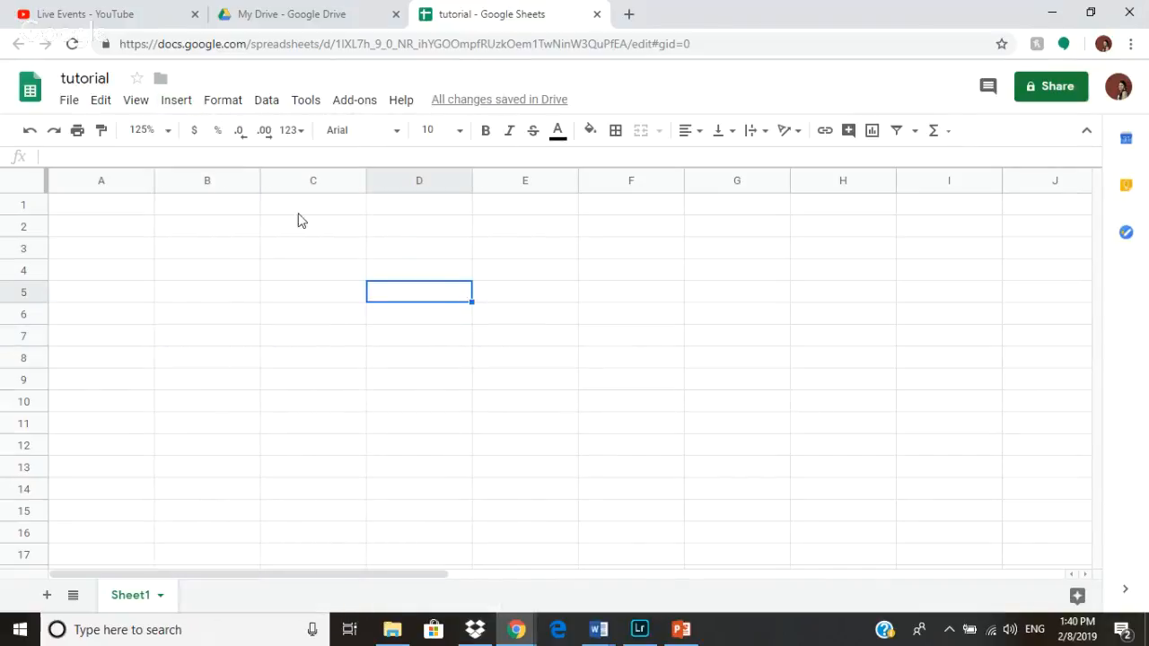
# - Open the Data validation dialog for cell D5 and close it without changes
pyautogui.click(225, 100)
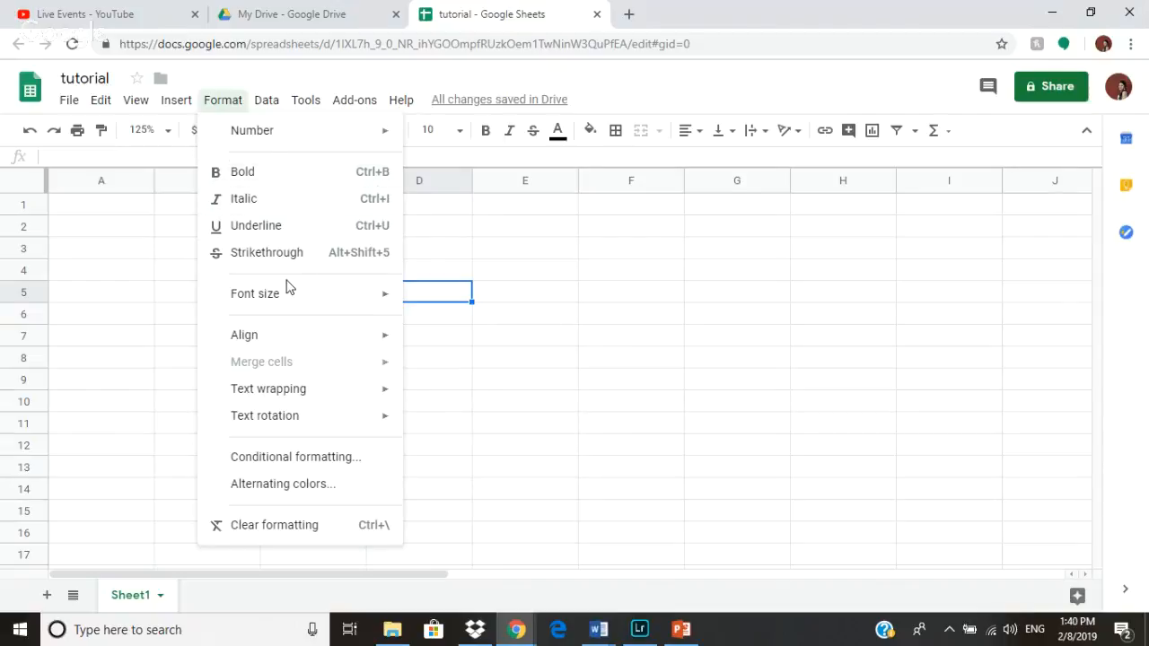
pyautogui.click(266, 101)
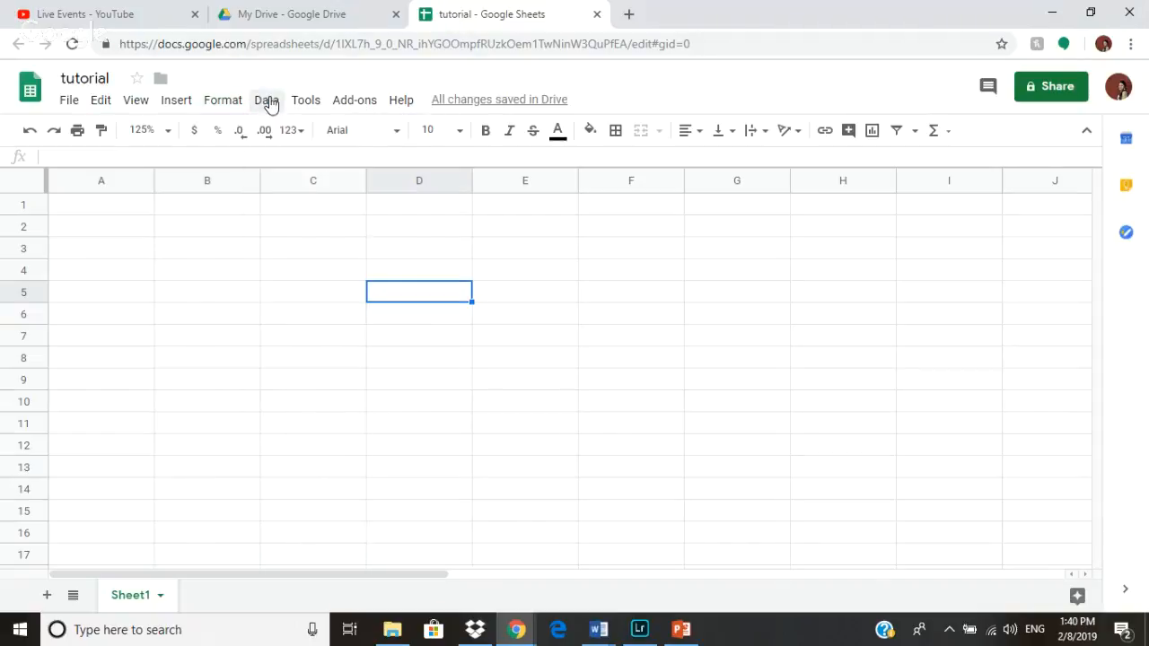
pyautogui.click(265, 101)
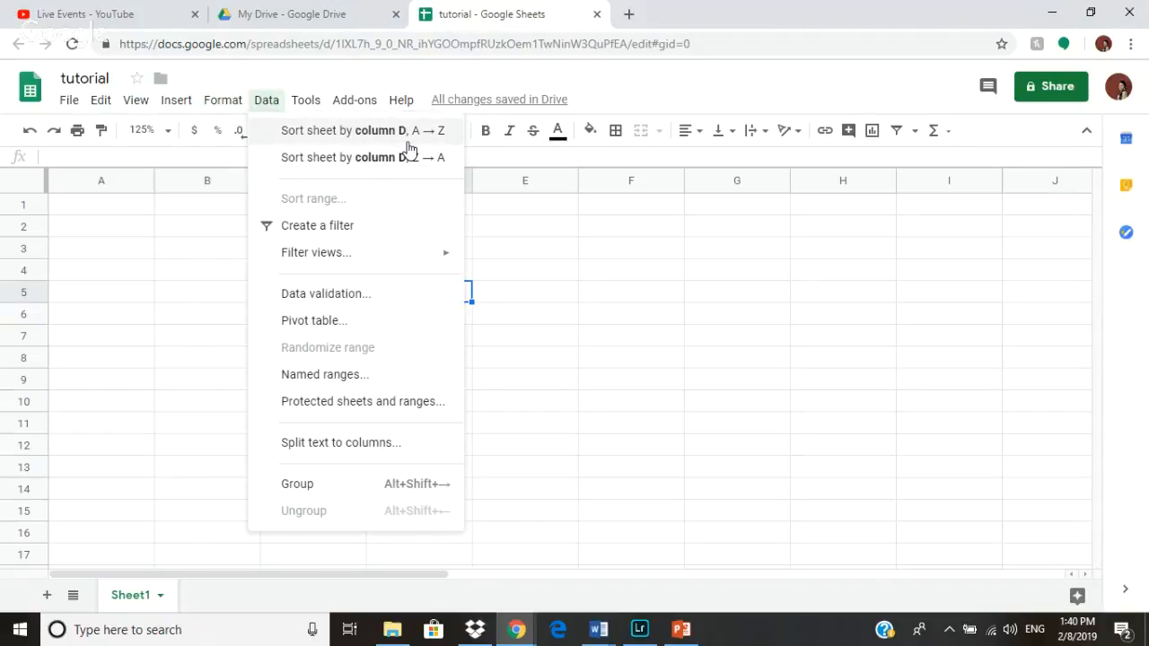
pyautogui.click(359, 295)
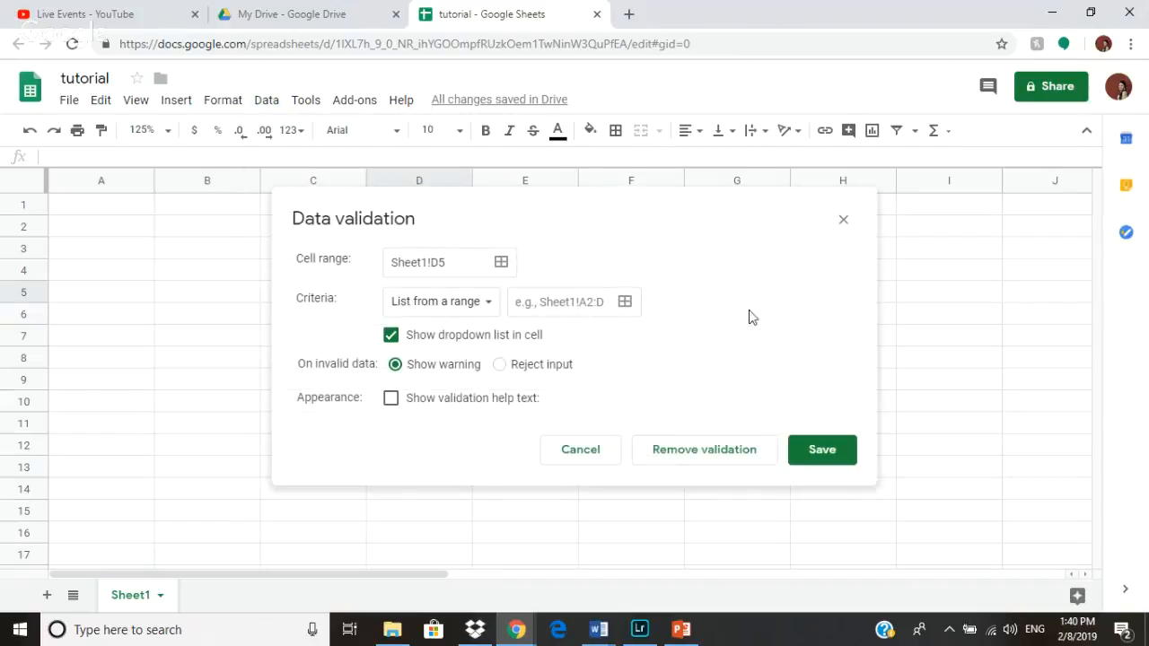
pyautogui.click(842, 220)
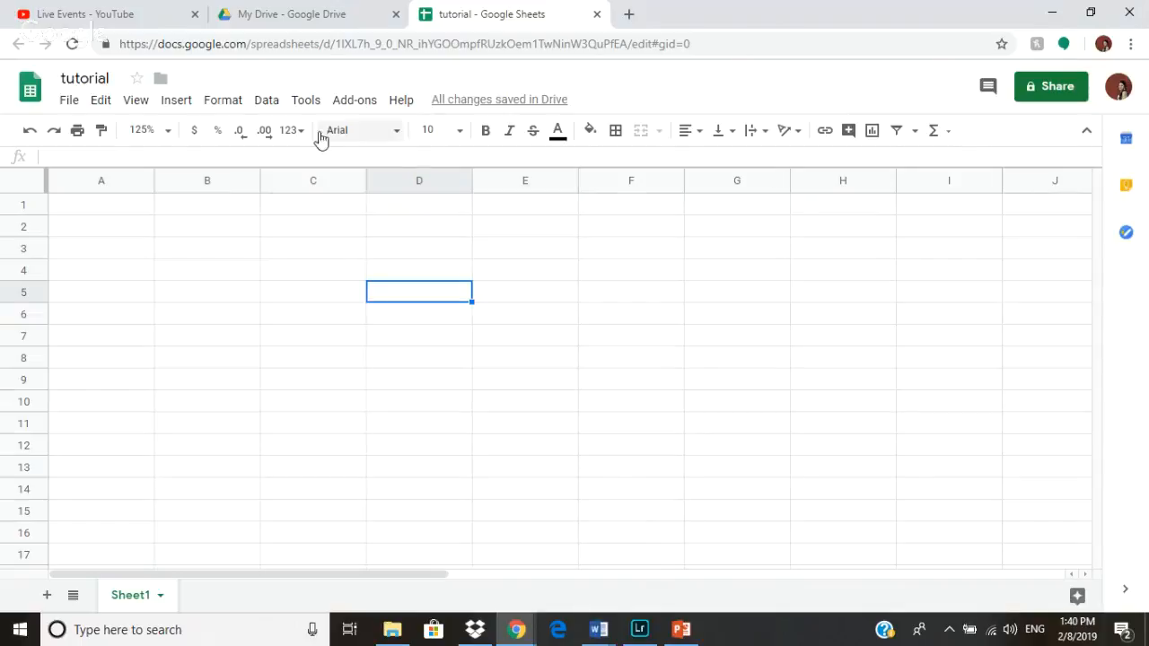
# - Create a form linked to the spreadsheet and close the new form's tab
pyautogui.click(302, 104)
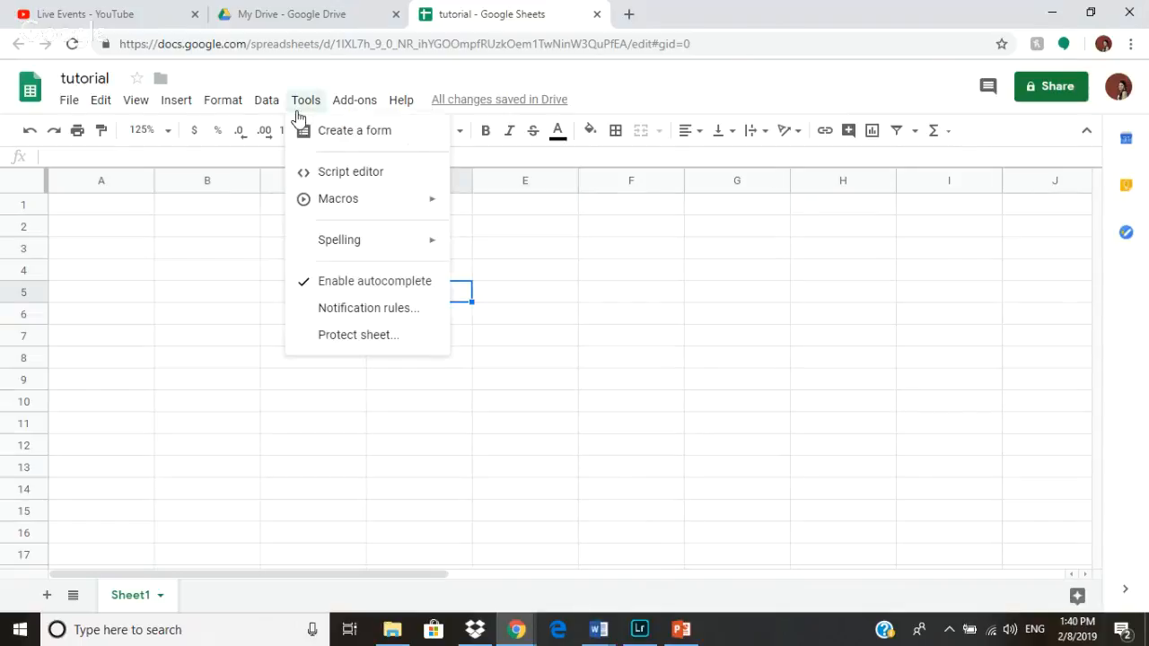
pyautogui.click(330, 146)
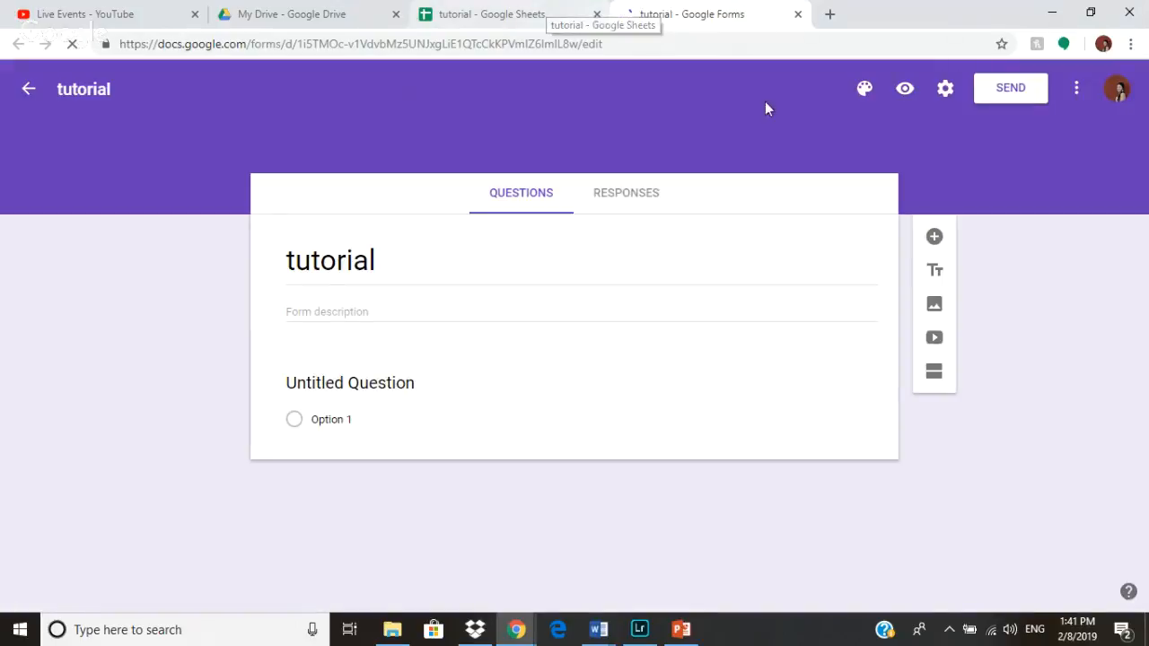
pyautogui.click(798, 15)
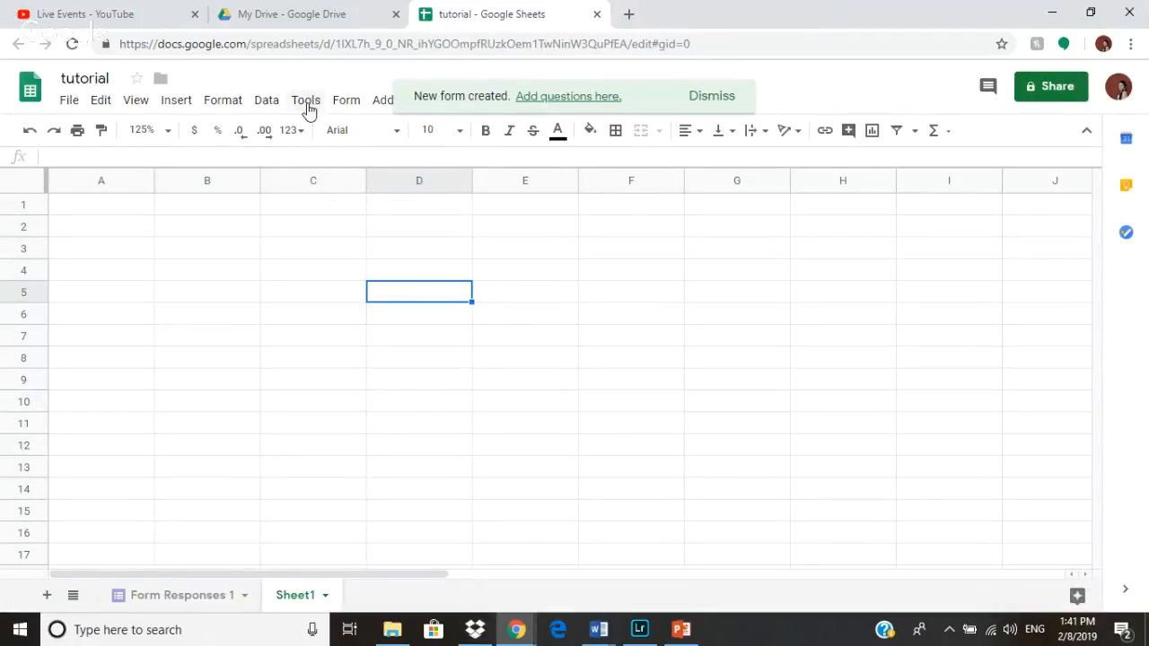
# - Browse the Format and Tools menus, including the Spelling submenu
pyautogui.click(185, 104)
pyautogui.moveTo(213, 102)
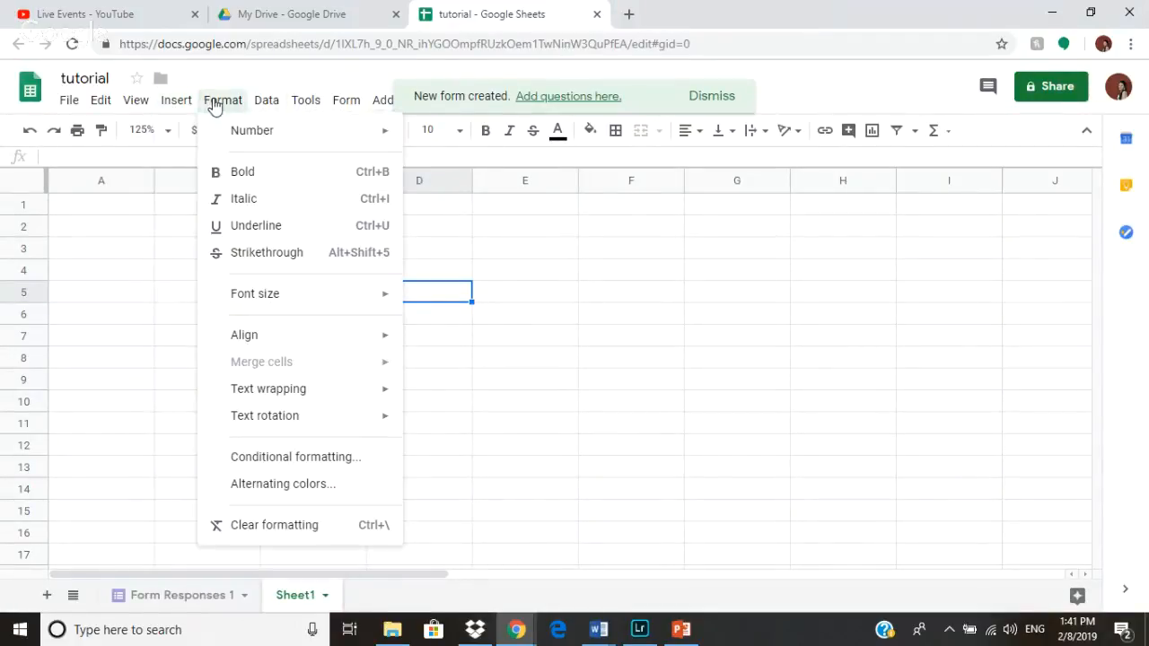
pyautogui.moveTo(271, 105)
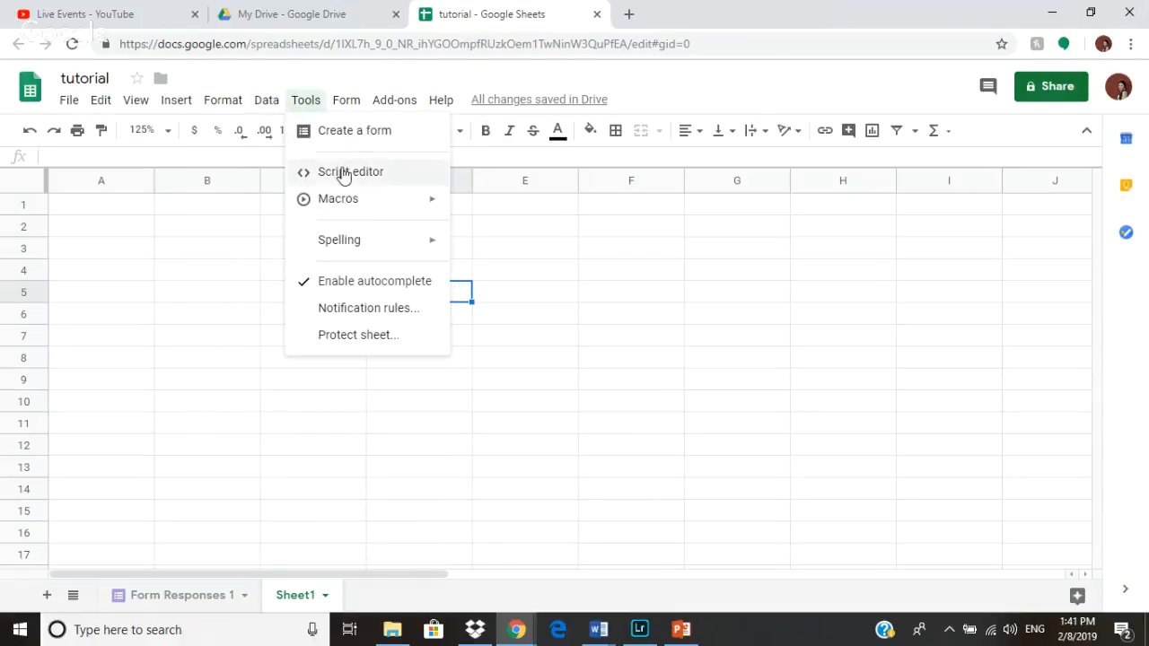
pyautogui.moveTo(356, 204)
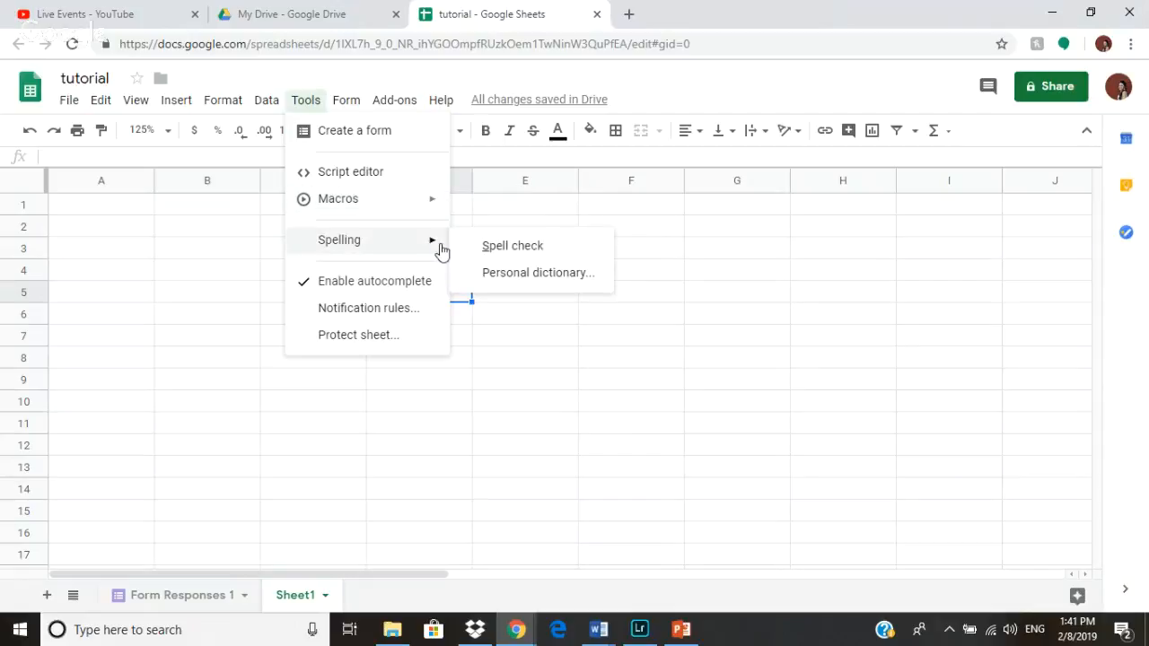
pyautogui.moveTo(418, 203)
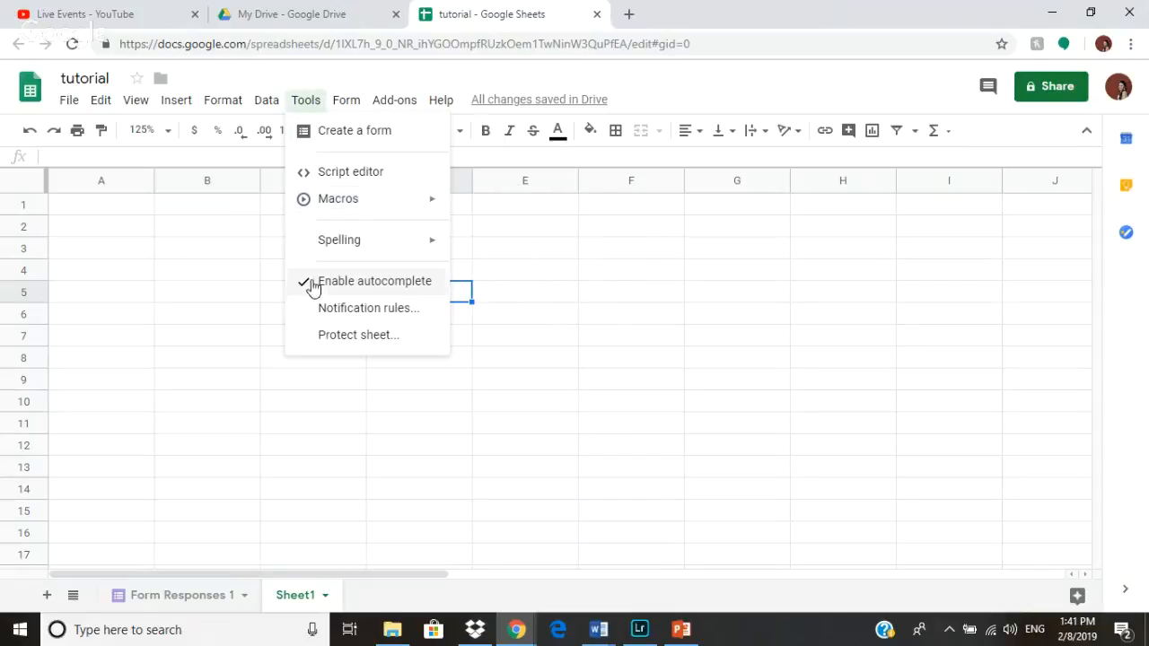
# - Open the linked form for editing, view its description field, and close its tab
pyautogui.click(343, 106)
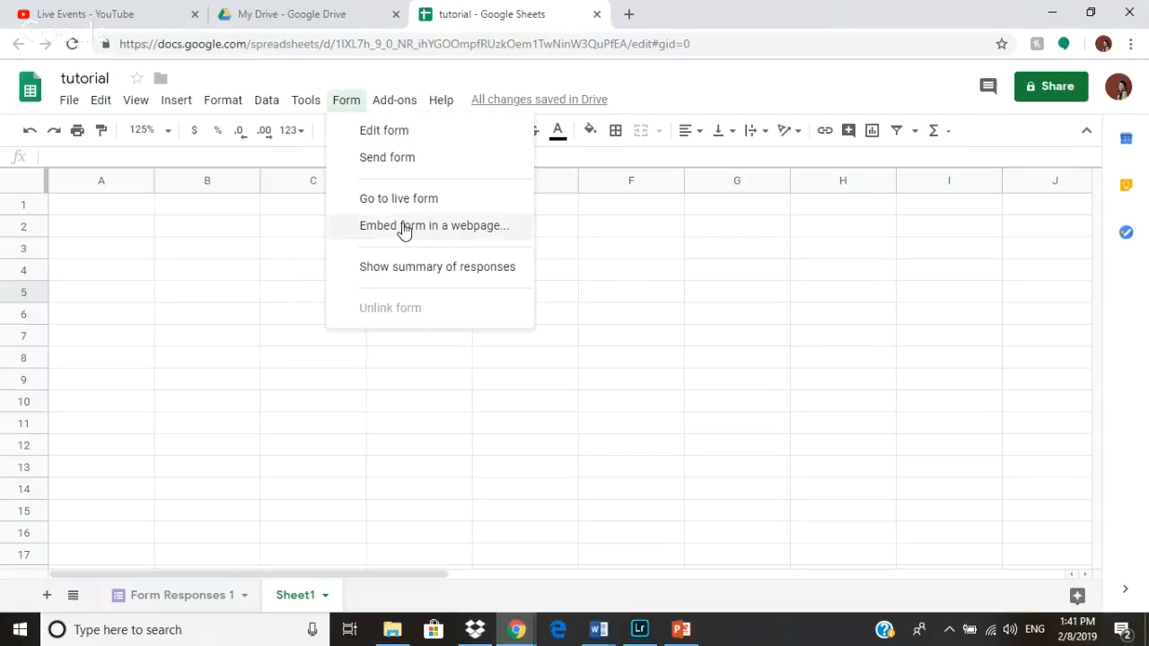
pyautogui.click(401, 130)
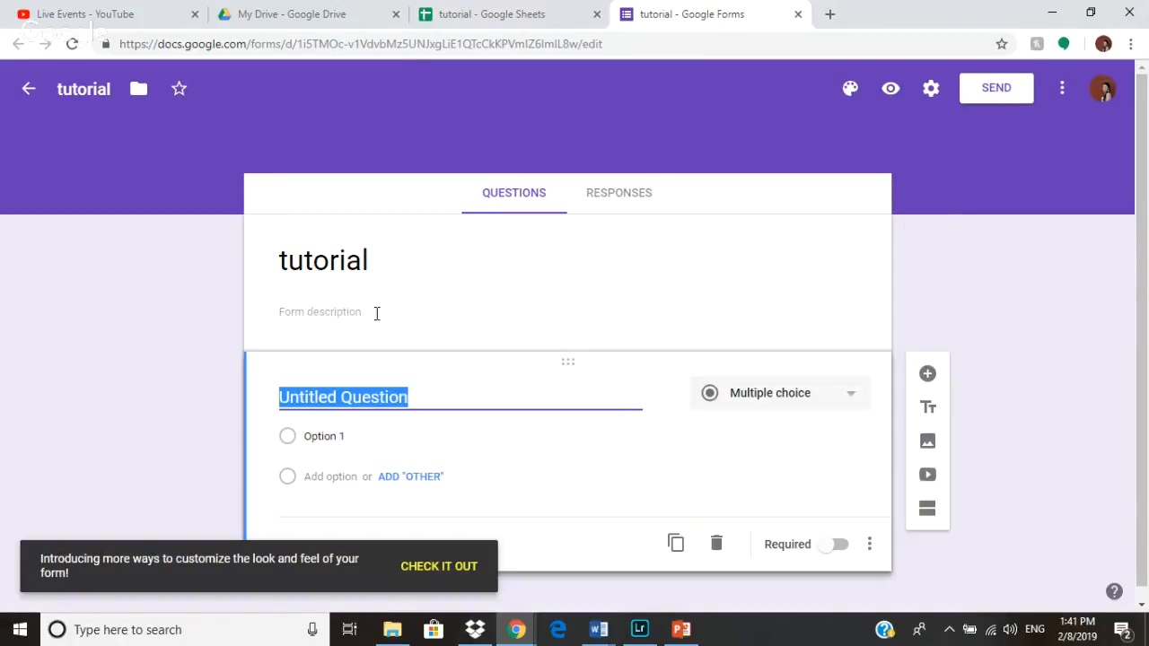
pyautogui.click(376, 313)
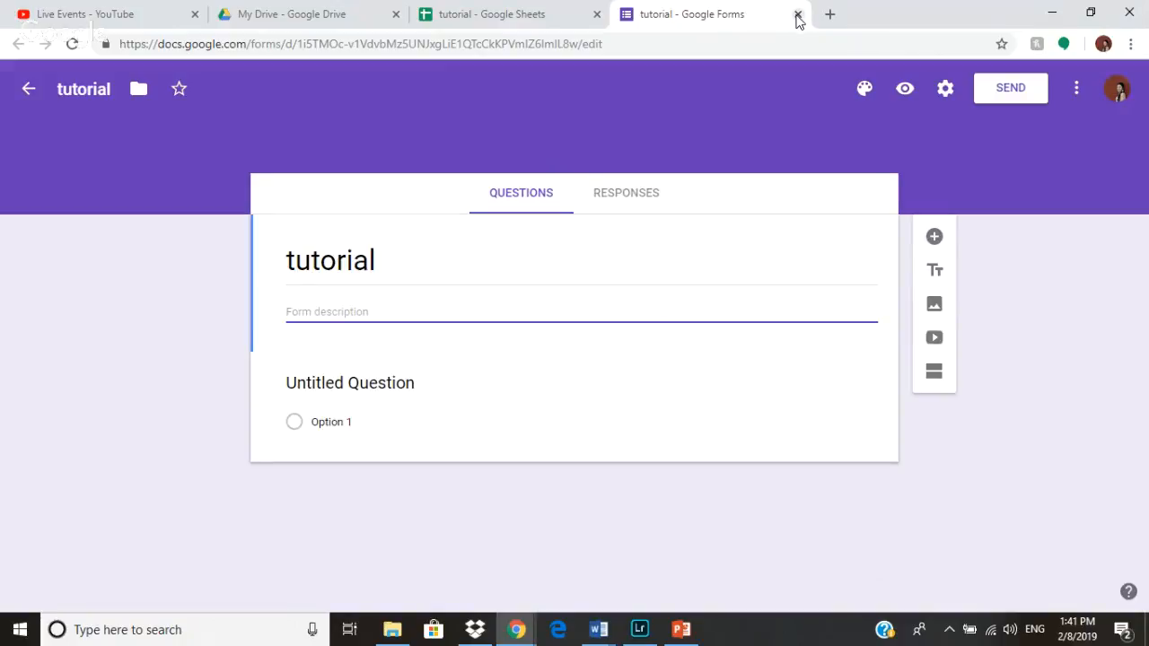
pyautogui.click(796, 15)
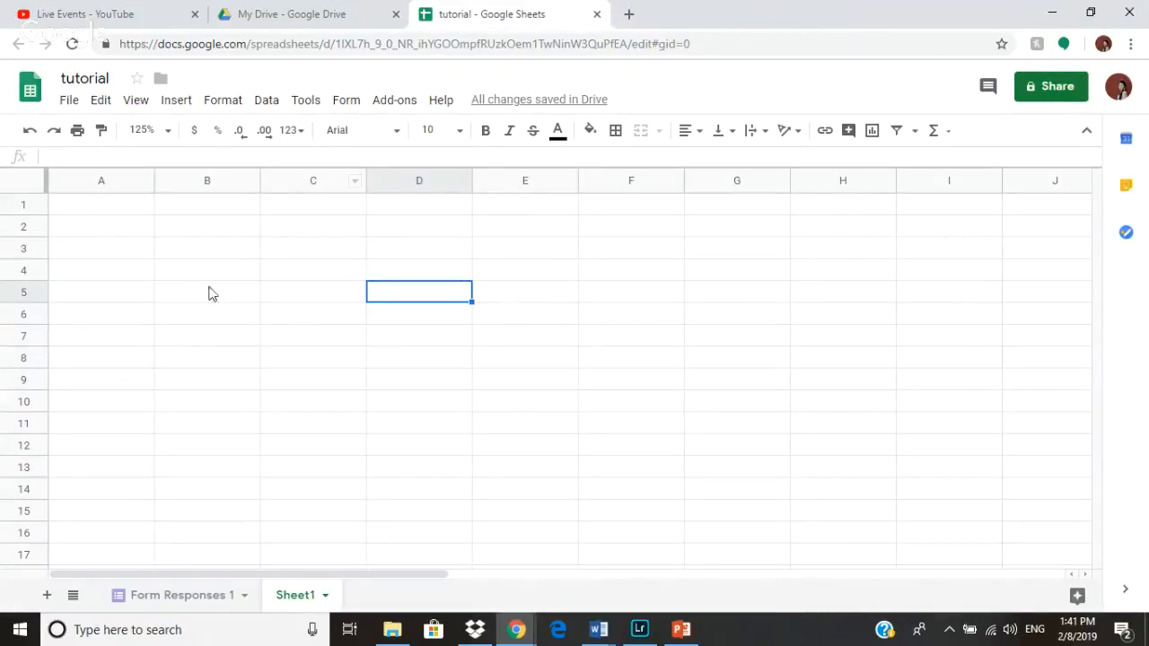
# - Browse the Add-ons and Help menus
pyautogui.moveTo(167, 279); pyautogui.dragTo(888, 474)
pyautogui.click(574, 319)
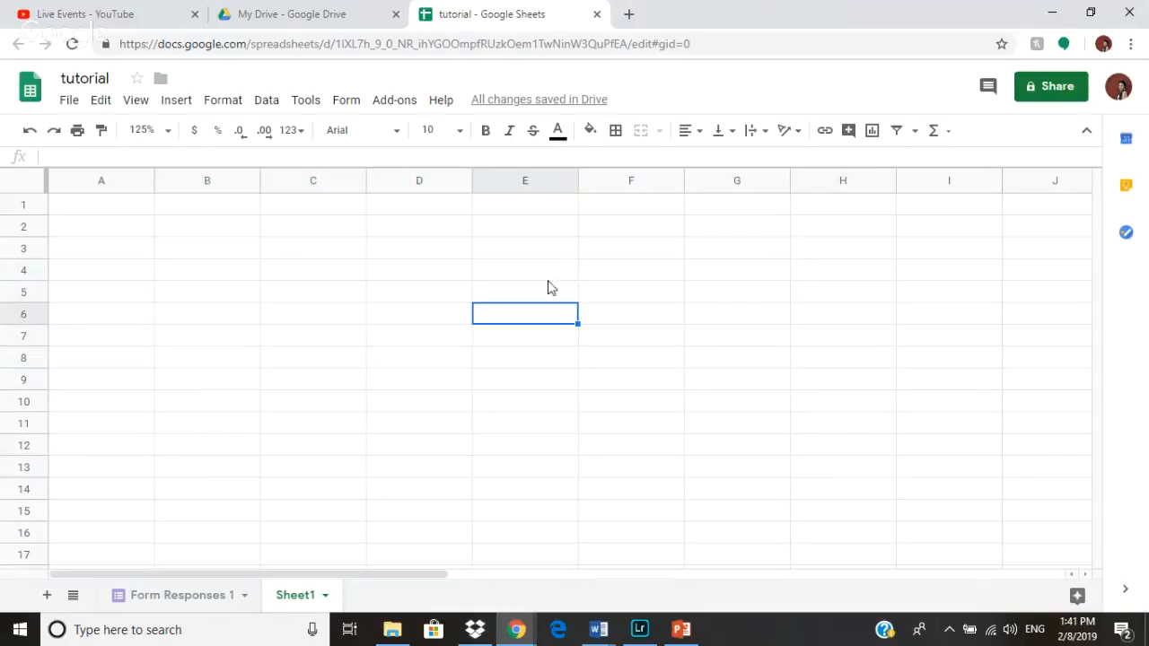
pyautogui.click(393, 106)
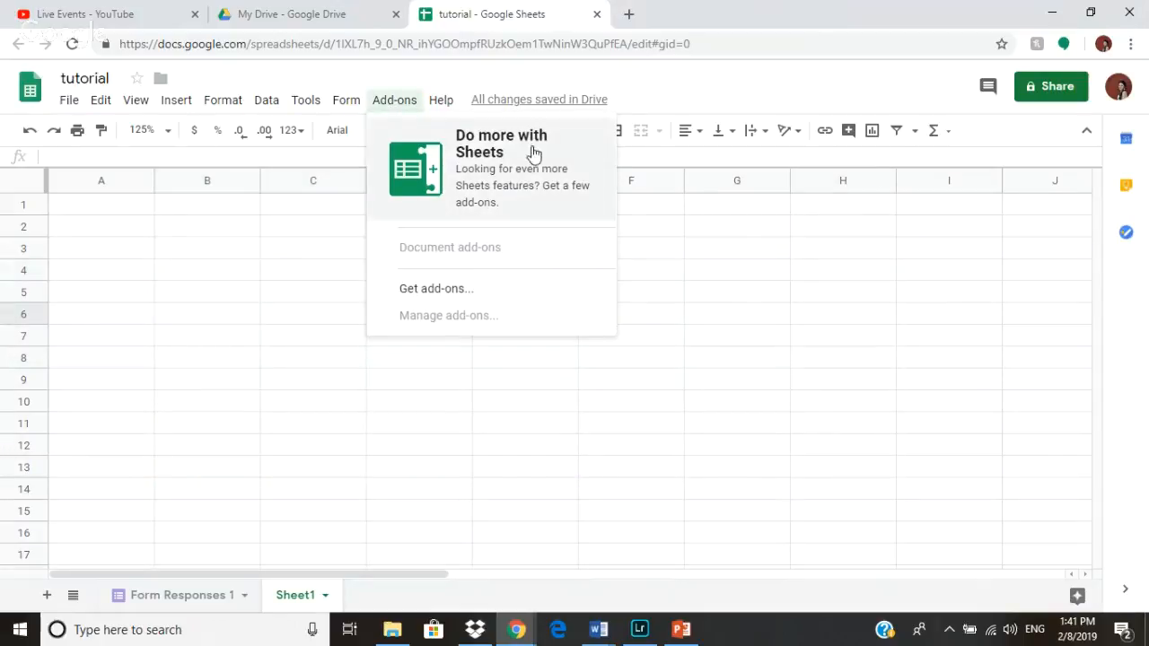
pyautogui.click(440, 100)
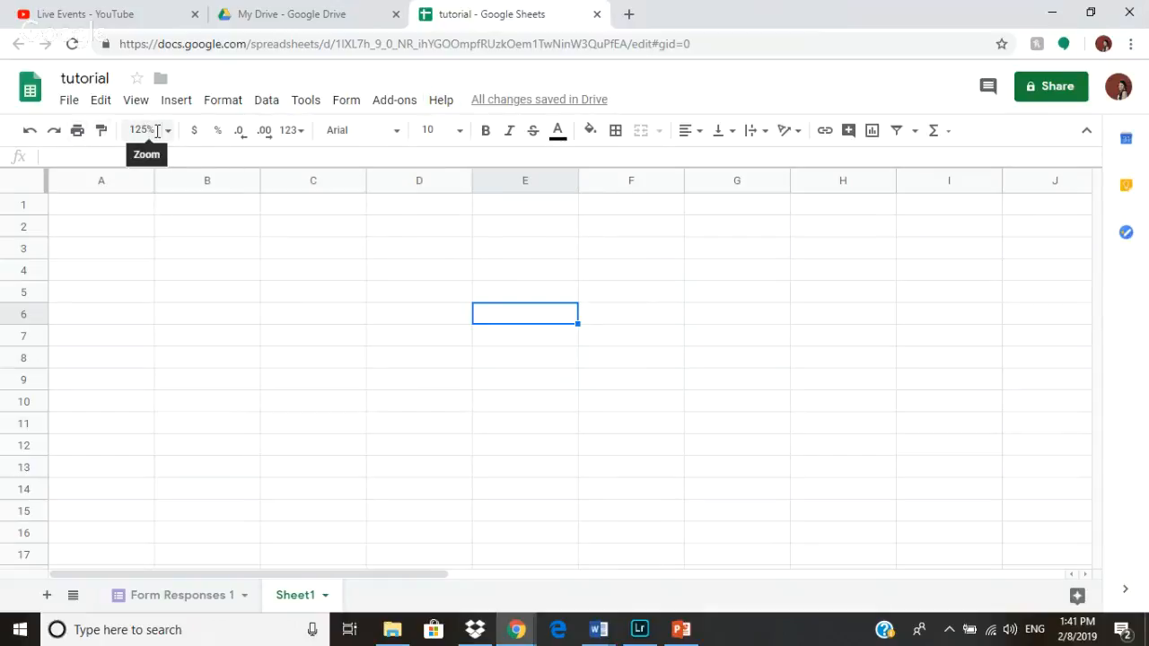
pyautogui.click(191, 133)
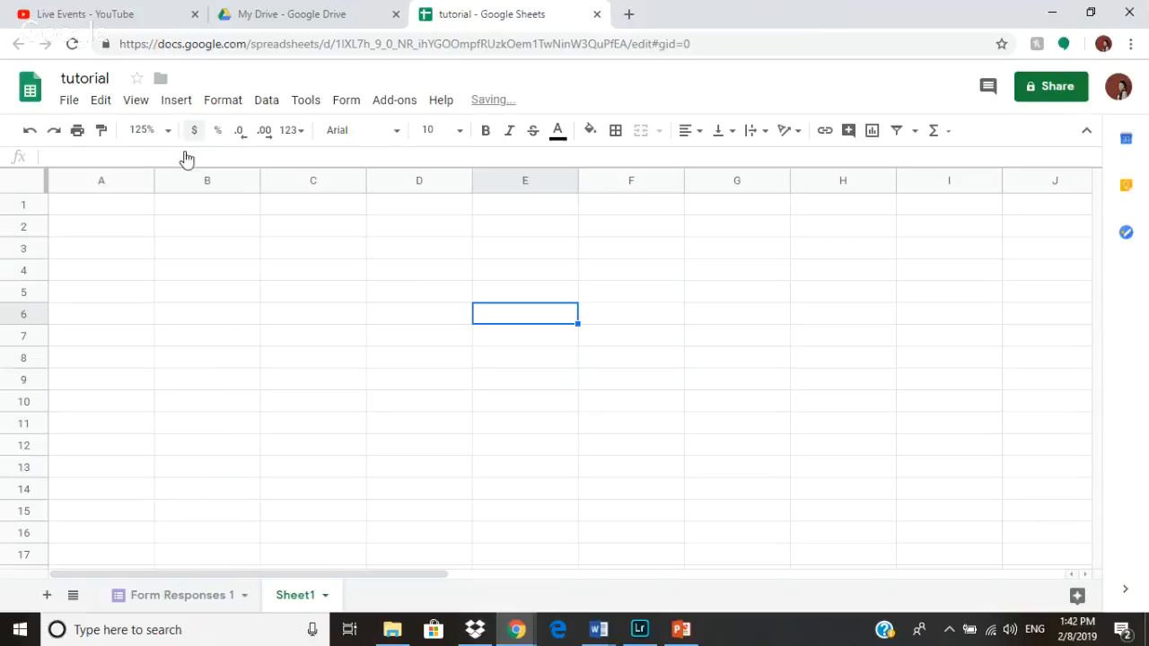
# - Enter 0.25, 0.5, 0.46 and 0.75 into cells A1 through A4
pyautogui.click(72, 209)
pyautogui.write('2')
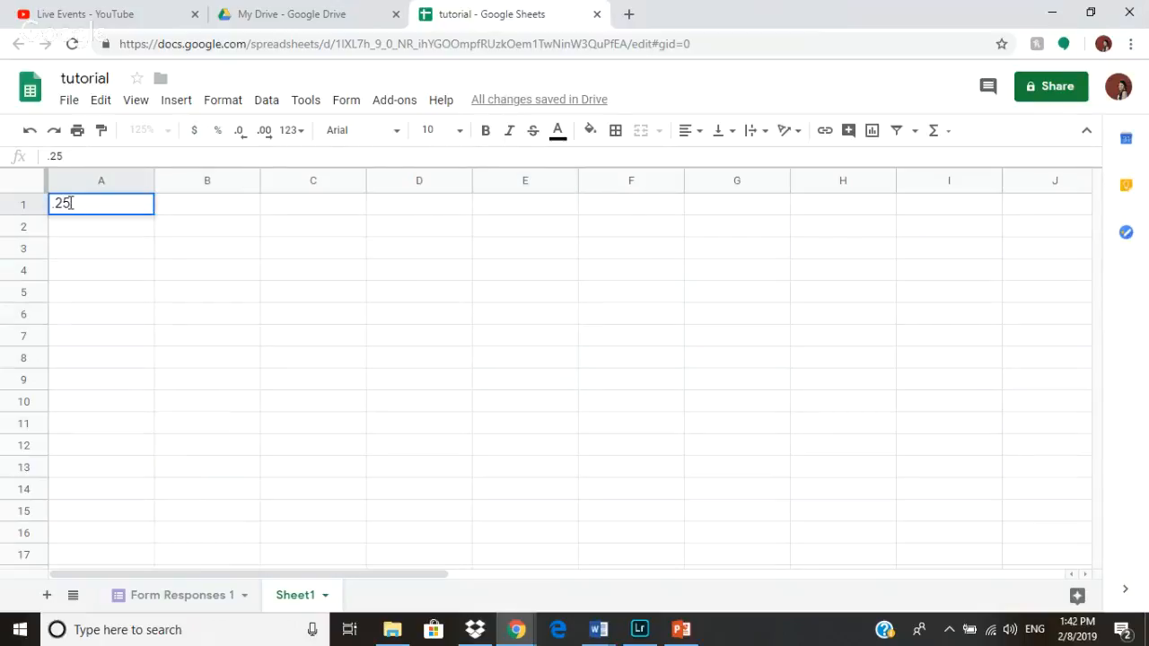
pyautogui.write('5')
pyautogui.press('Return')
pyautogui.write('.')
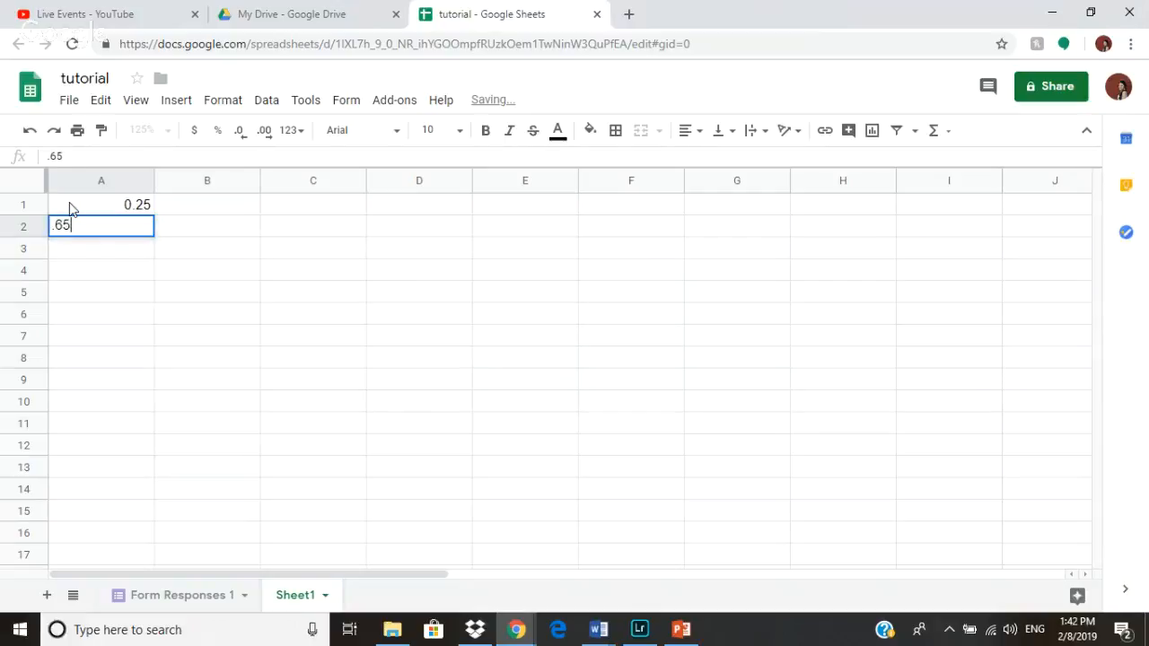
pyautogui.press('BackSpace')
pyautogui.write('50')
pyautogui.press('Return')
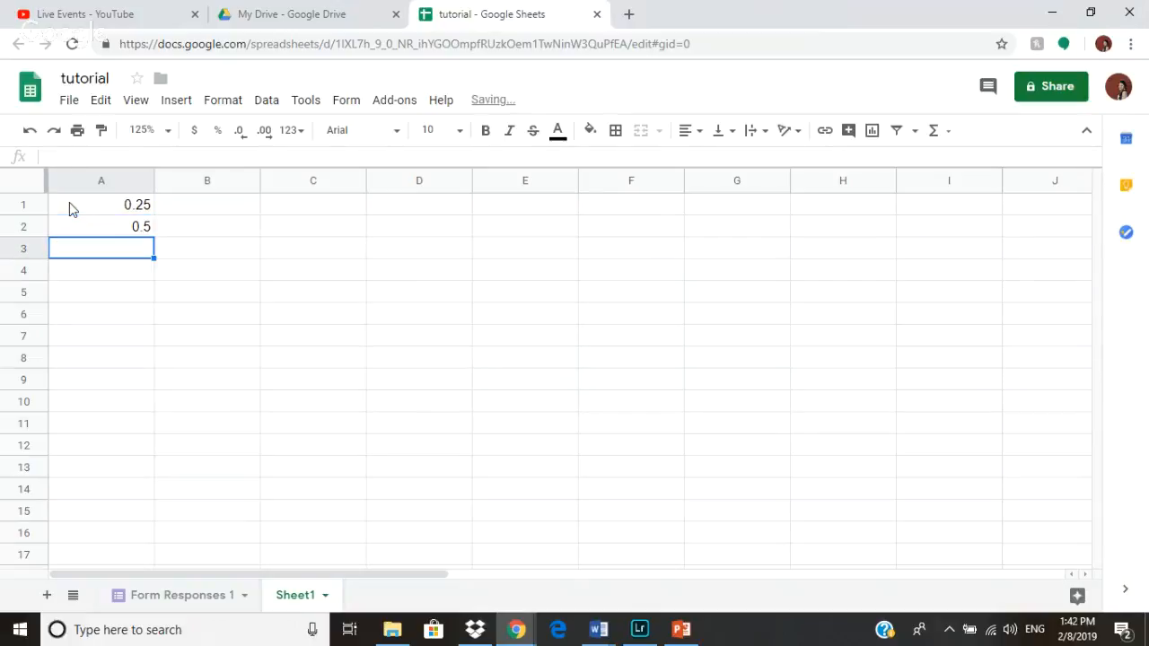
pyautogui.write('.46')
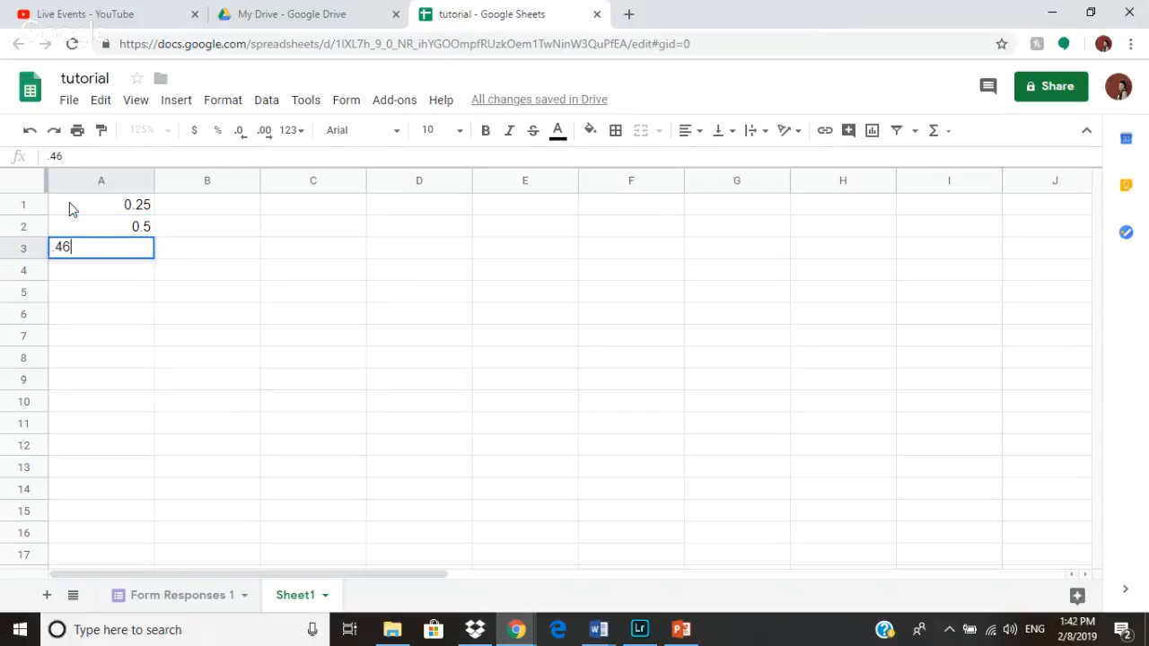
pyautogui.press('Return')
pyautogui.write('.')
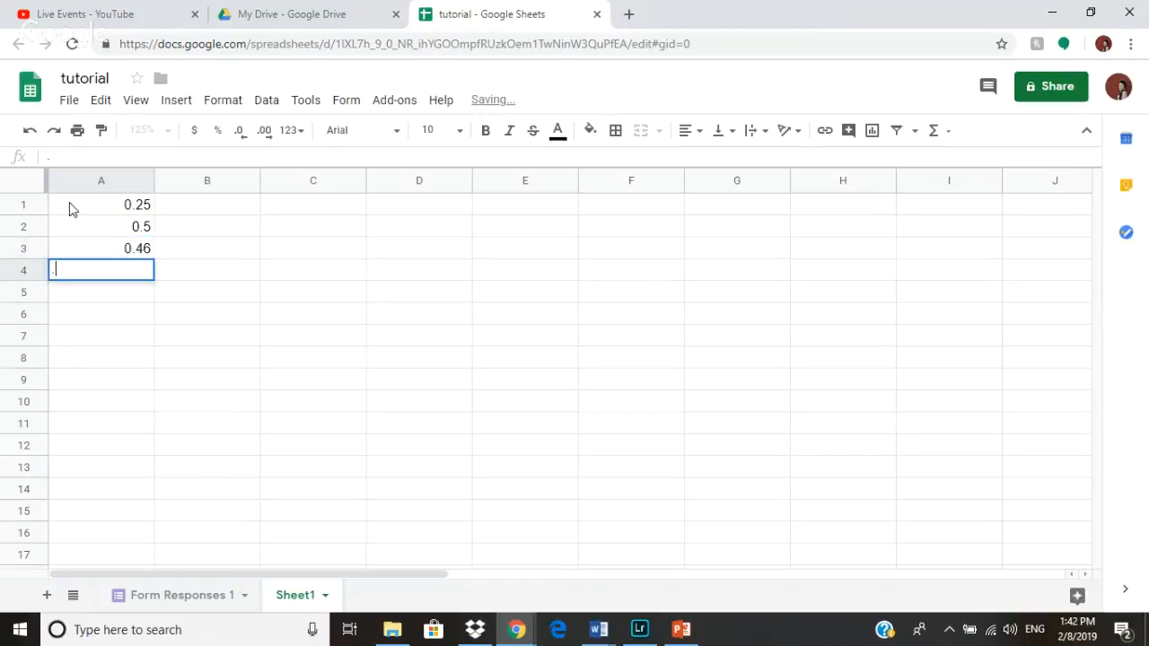
pyautogui.write('798\\\\')
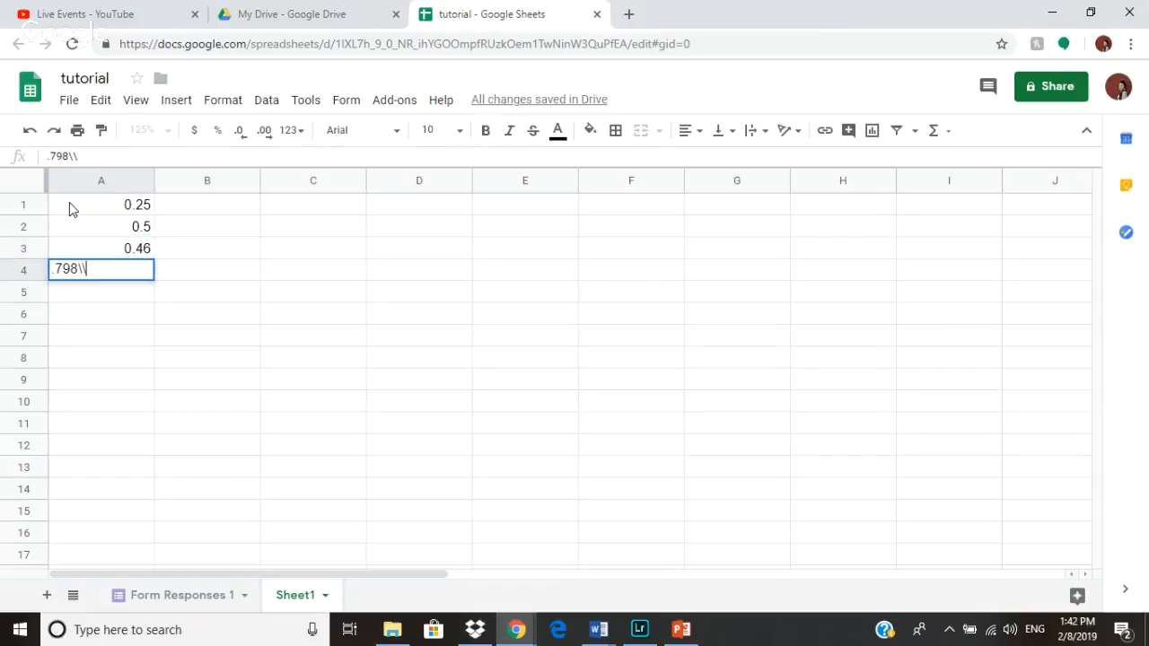
pyautogui.press('BackSpace')
pyautogui.press('BackSpace')
pyautogui.press('BackSpace')
pyautogui.write('5')
pyautogui.press('Return')
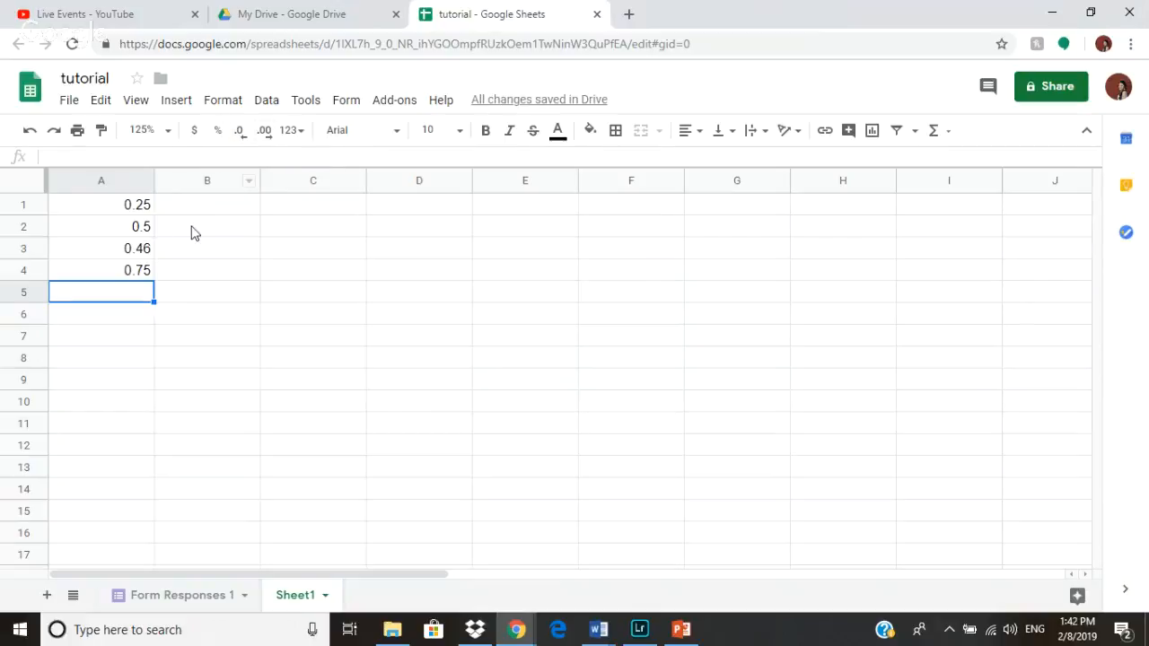
# - Adjust the decimal places shown in A4, ending with one decimal place
pyautogui.click(148, 275)
pyautogui.click(269, 136)
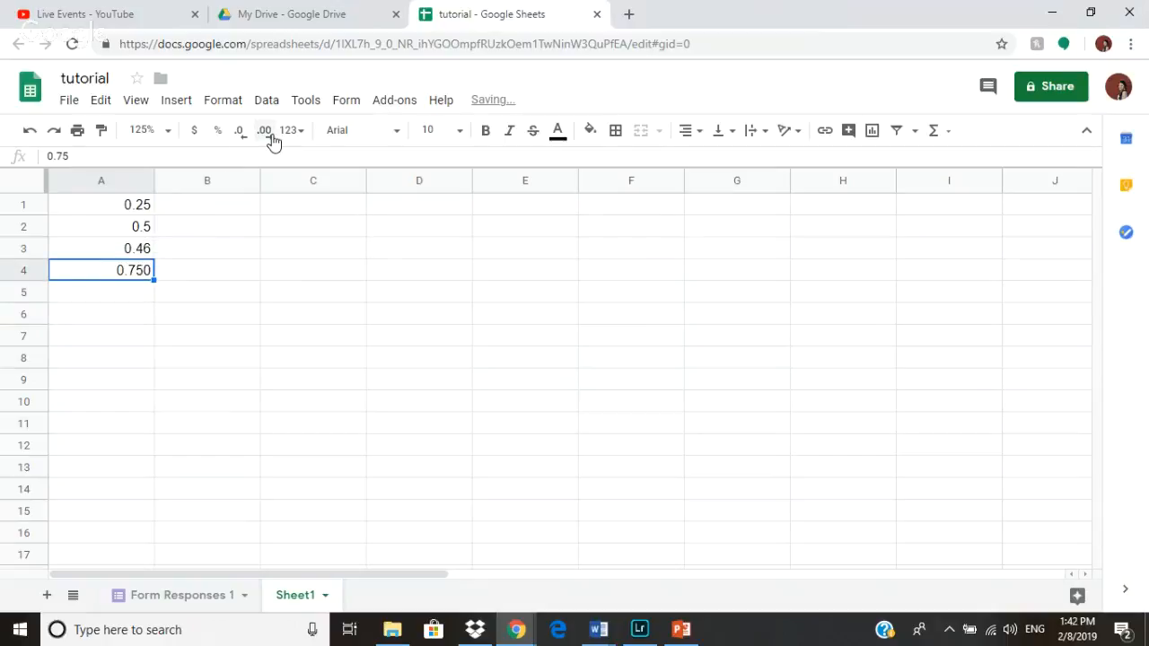
pyautogui.click(272, 139)
pyautogui.click(270, 139)
pyautogui.click(269, 139)
pyautogui.click(237, 137)
pyautogui.click(238, 137)
pyautogui.click(238, 137)
pyautogui.click(238, 137)
pyautogui.click(238, 136)
# - Browse the number format, font and font size lists without choosing anything
pyautogui.click(287, 130)
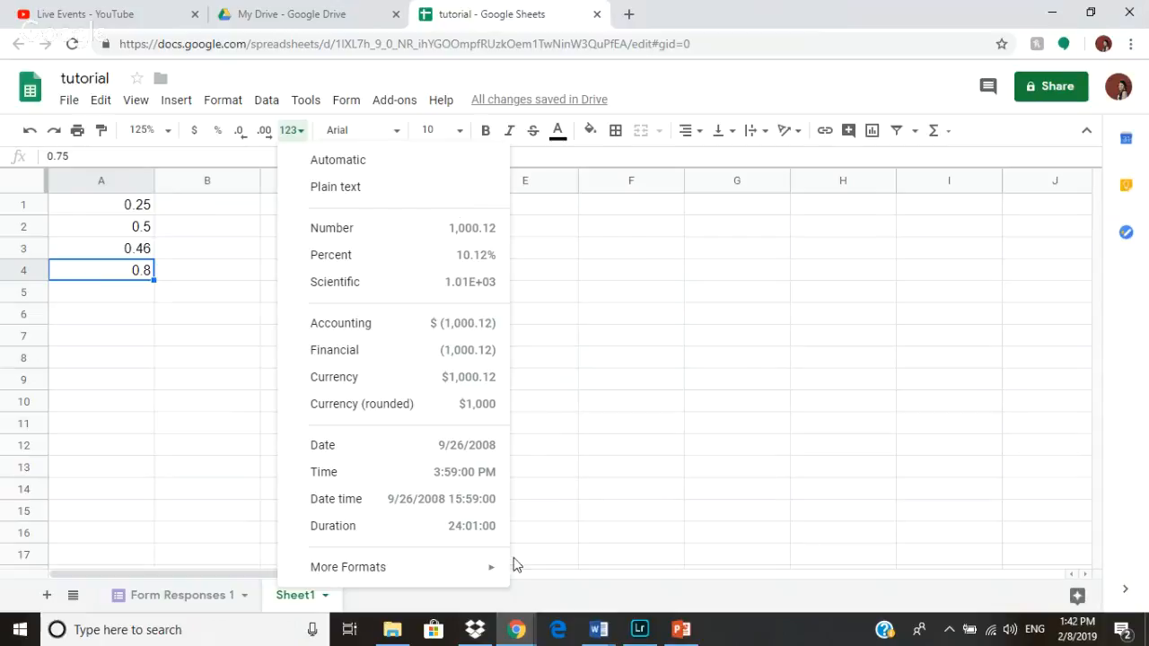
pyautogui.click(810, 294)
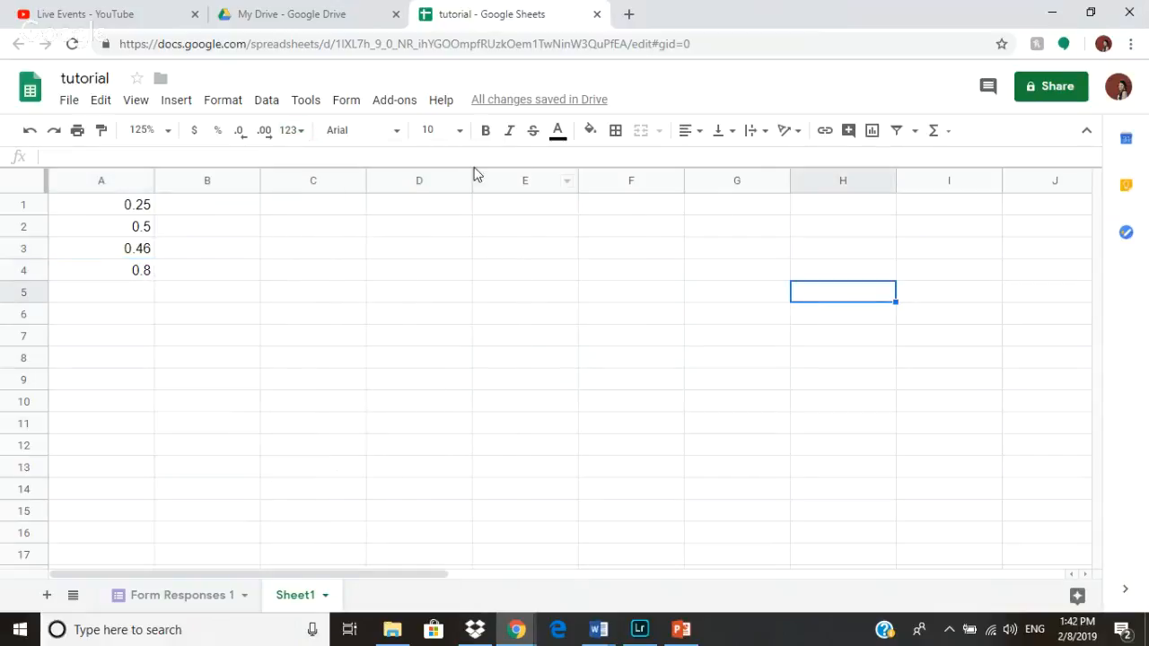
pyautogui.click(397, 136)
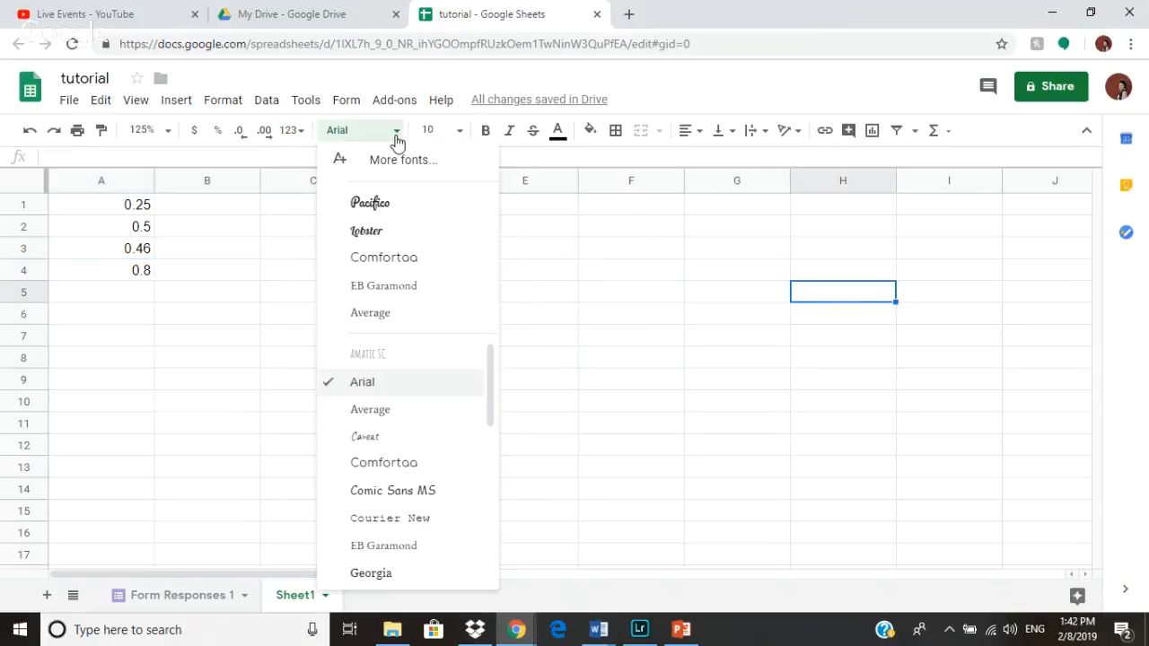
pyautogui.click(397, 141)
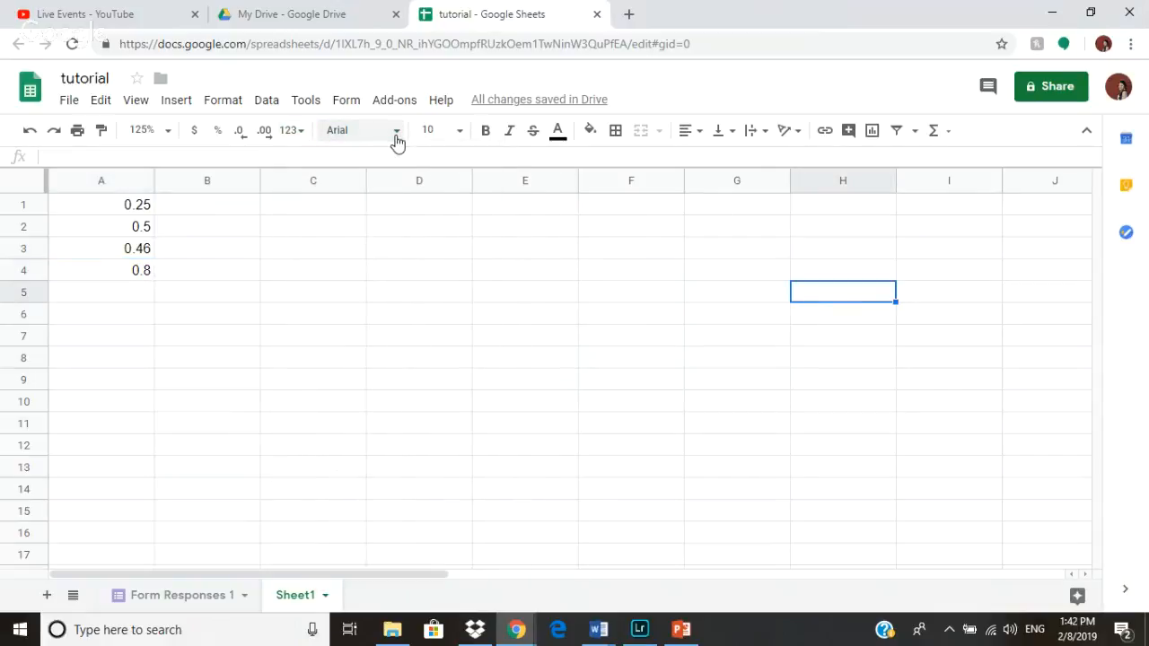
pyautogui.click(467, 141)
pyautogui.click(466, 141)
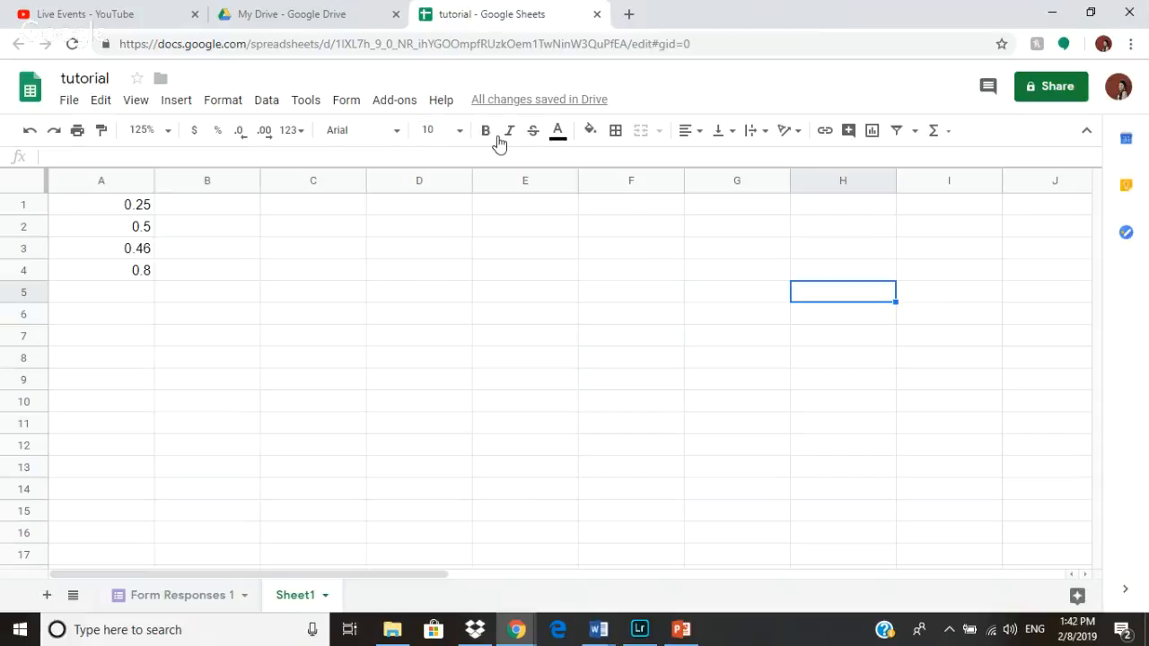
# - Apply strikethrough to cells A1:B1
pyautogui.click(532, 133)
pyautogui.moveTo(126, 203); pyautogui.dragTo(161, 207)
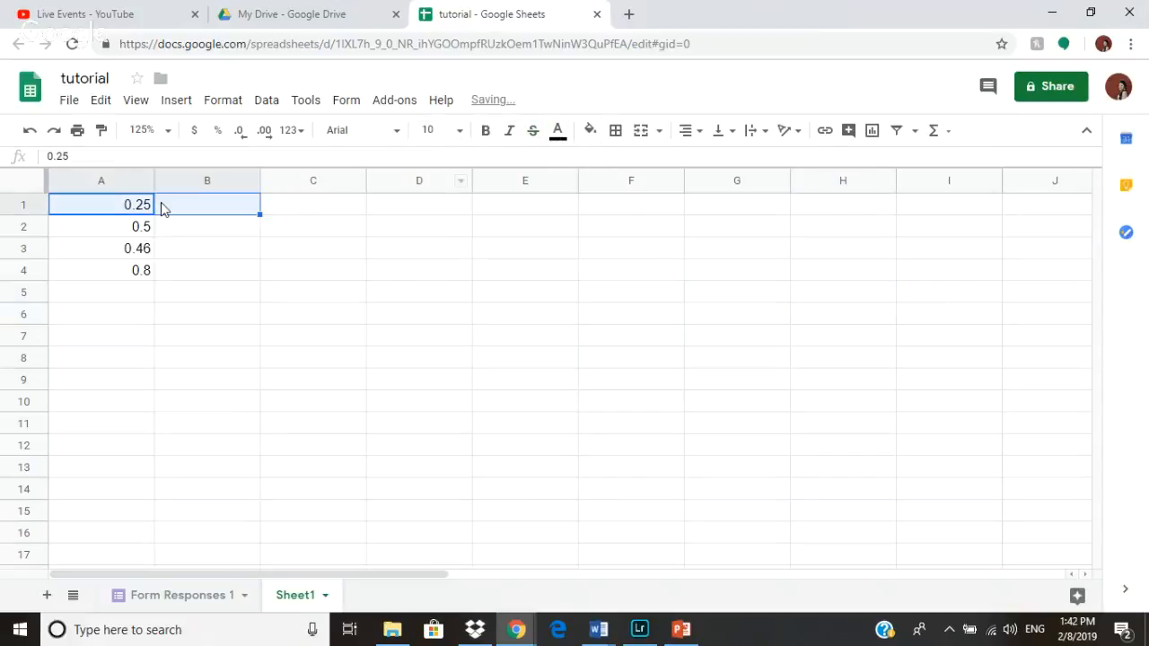
pyautogui.click(532, 133)
pyautogui.click(565, 224)
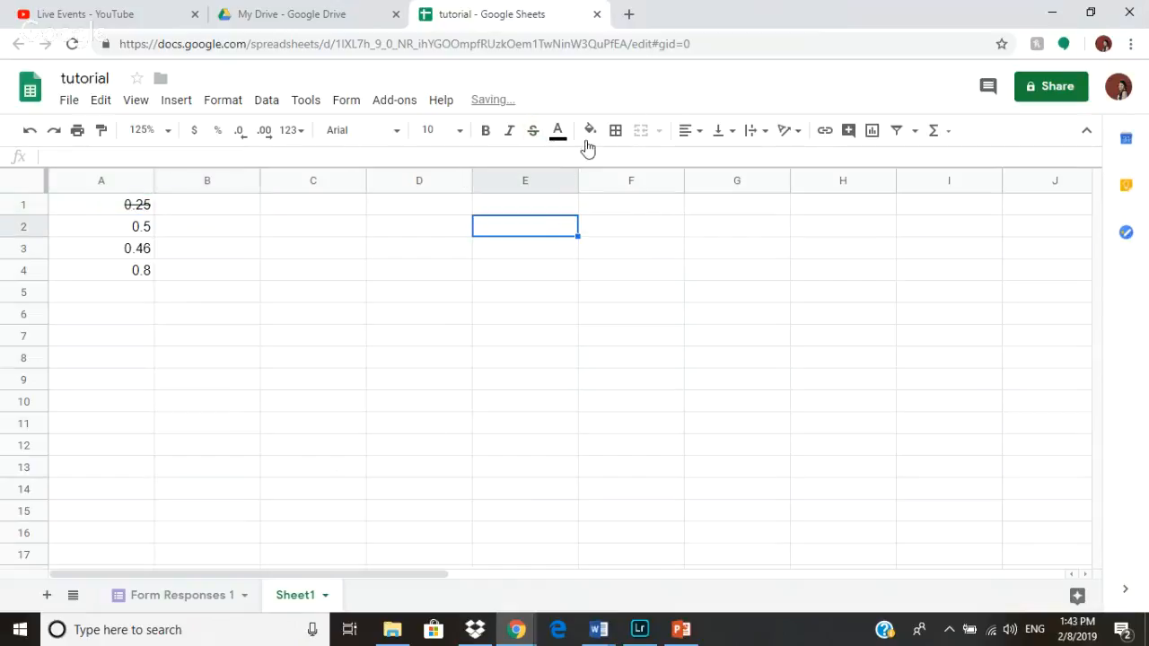
# - Fill cell E2 with dark gray
pyautogui.click(588, 131)
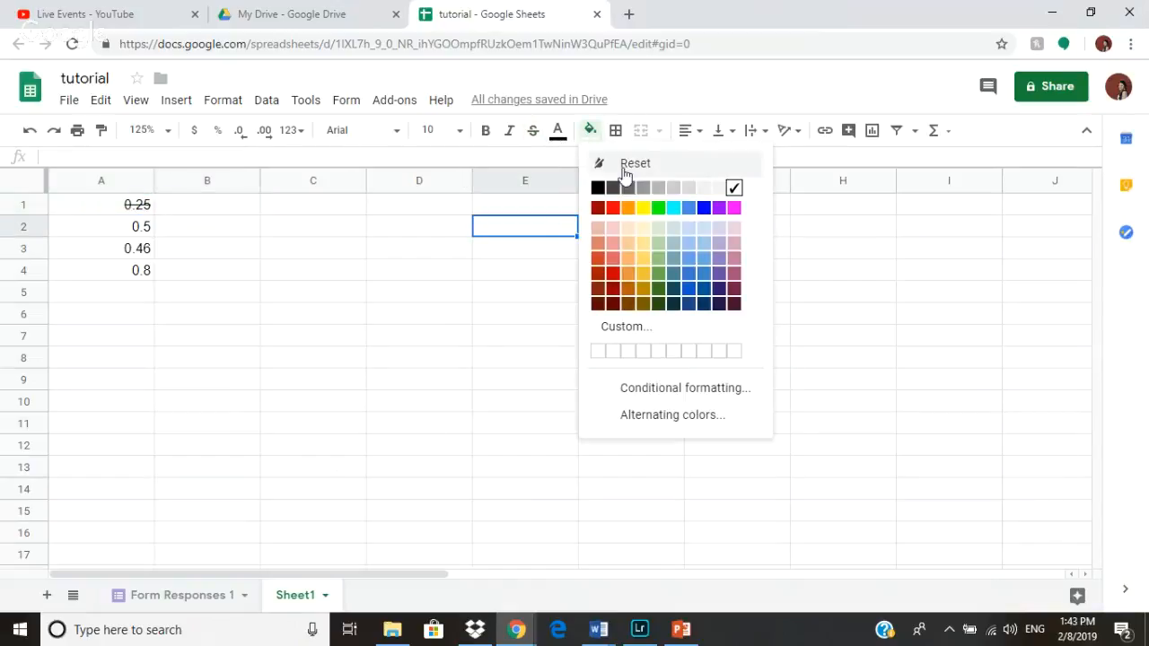
pyautogui.click(642, 187)
# - Fill cell E1 with blue
pyautogui.click(545, 207)
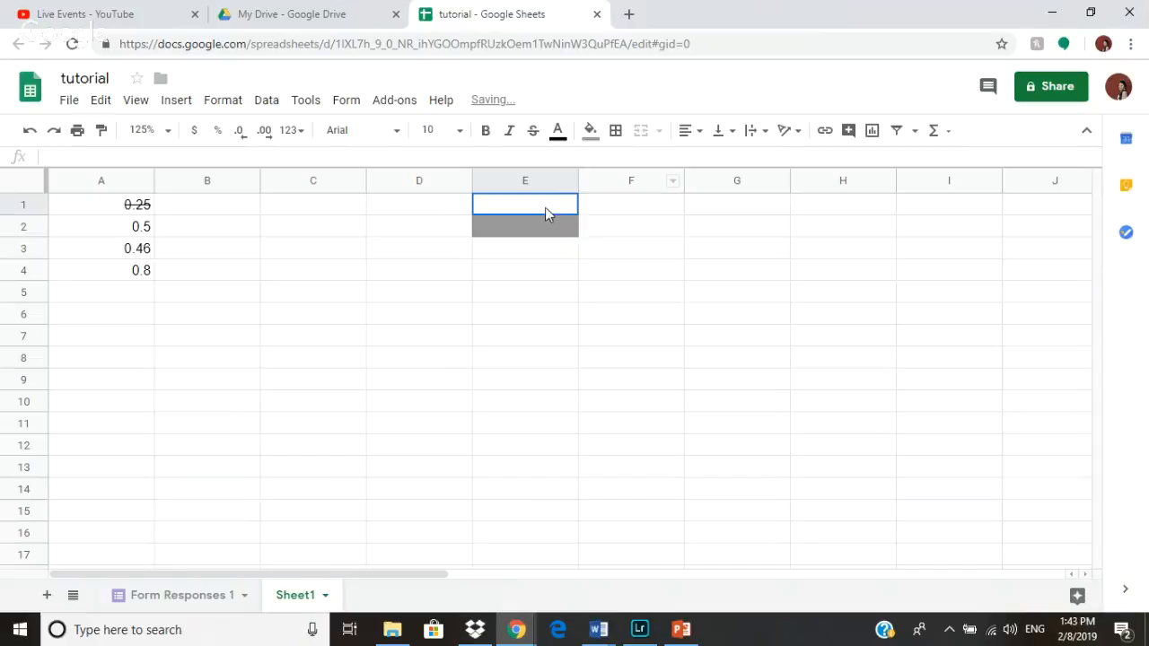
pyautogui.click(590, 131)
pyautogui.click(686, 213)
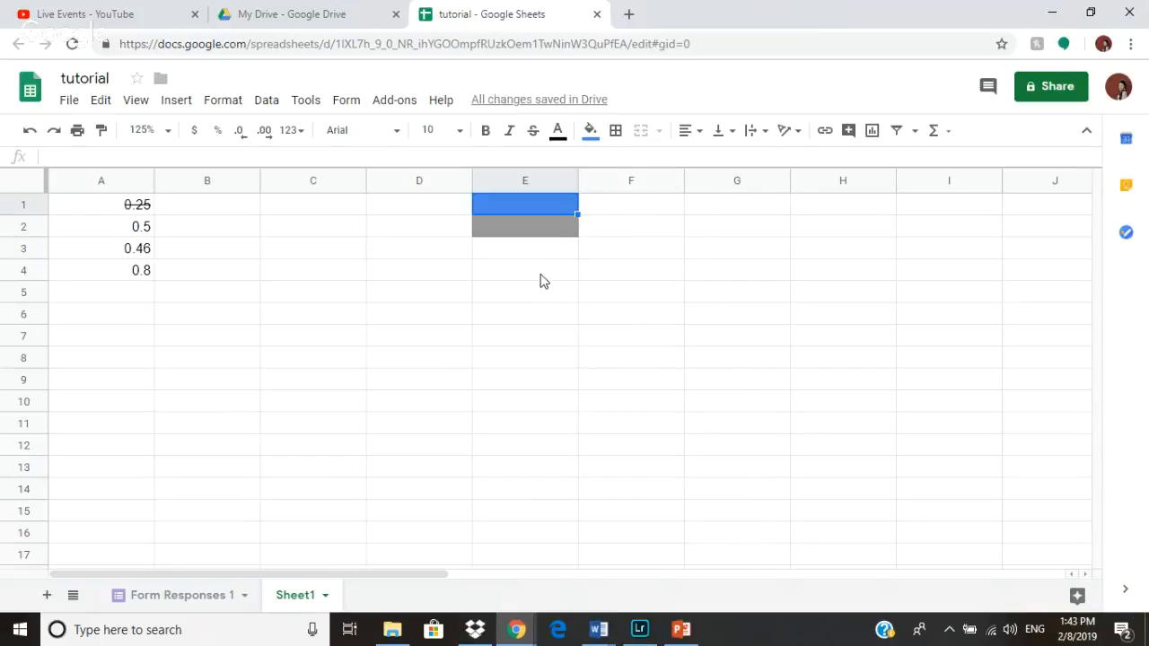
pyautogui.click(580, 212)
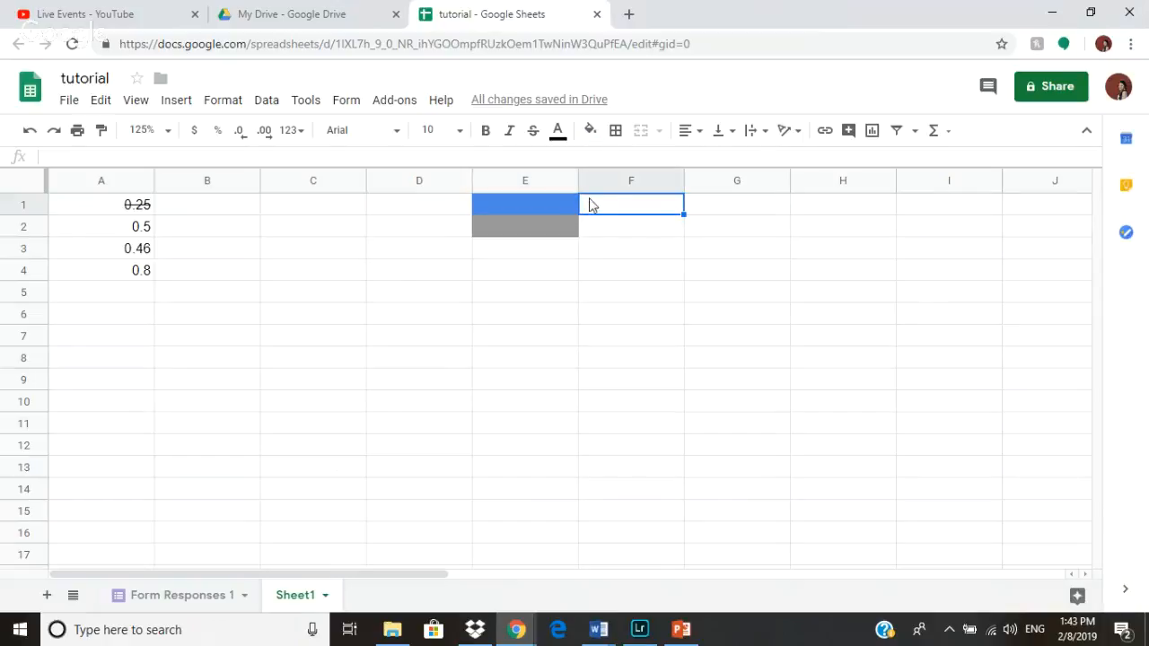
# - Try a filter on column G and open the filter view options without creating a view
pyautogui.click(770, 181)
pyautogui.click(778, 182)
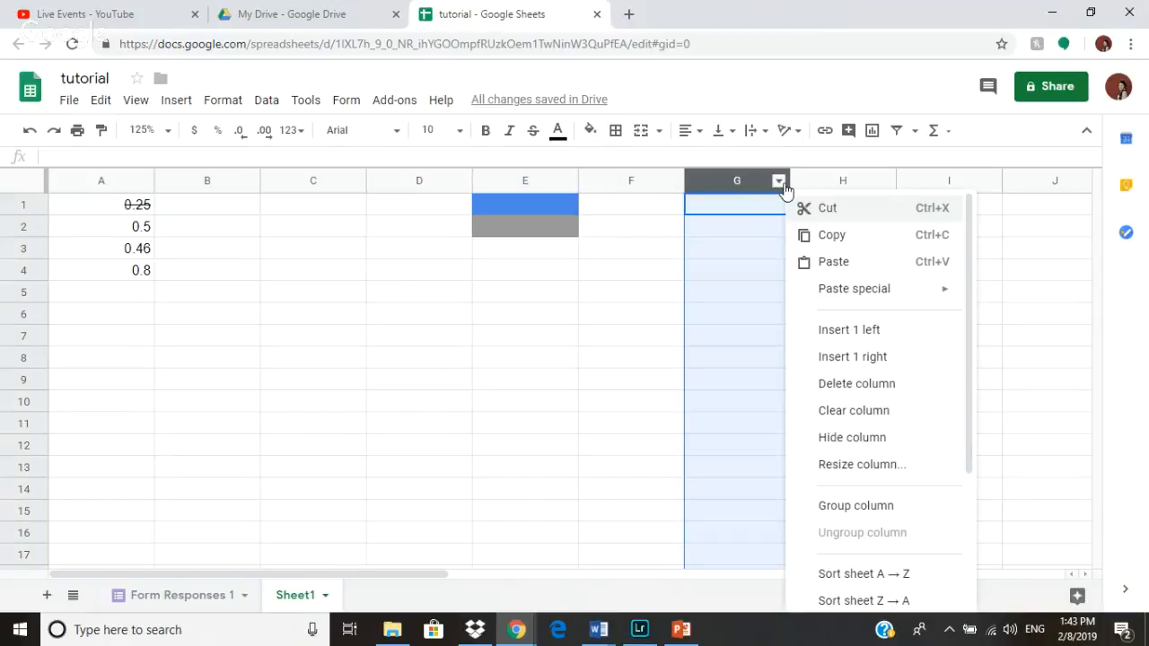
pyautogui.click(901, 136)
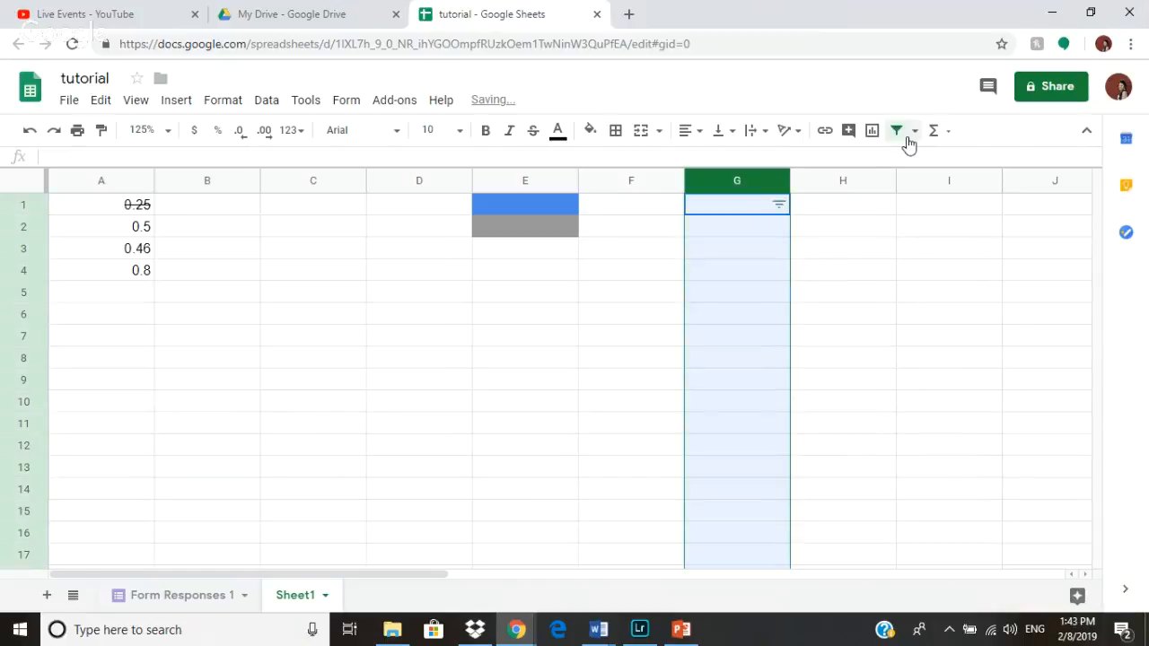
pyautogui.click(908, 143)
pyautogui.click(914, 138)
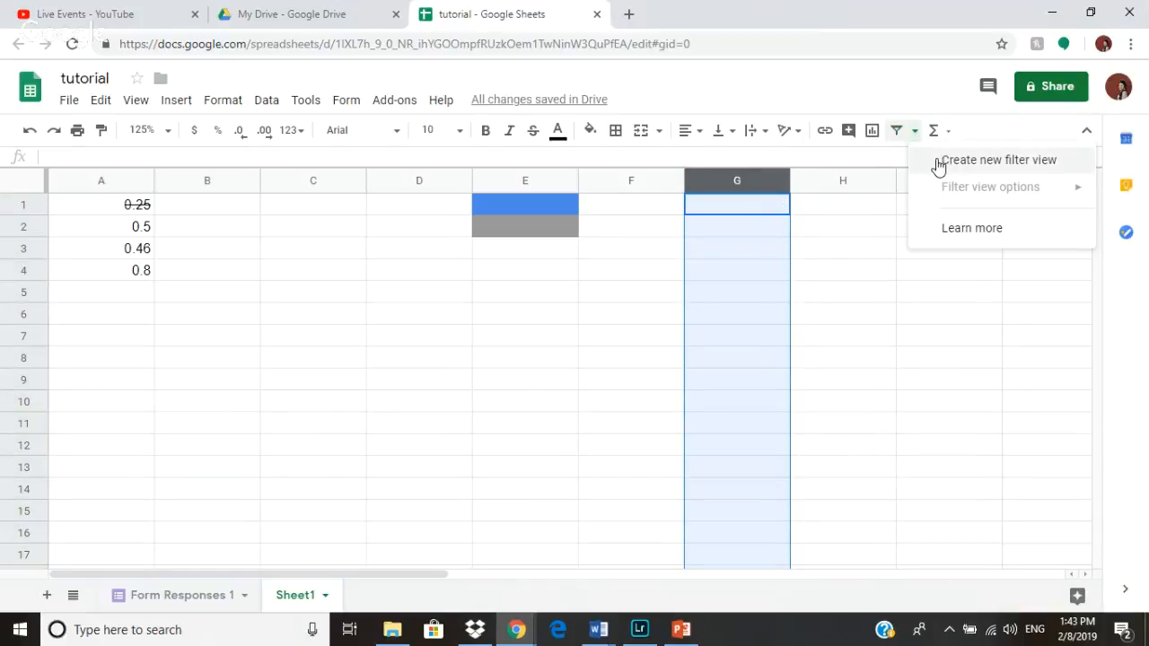
# - Open the insert-link box for column H without entering a link
pyautogui.click(810, 177)
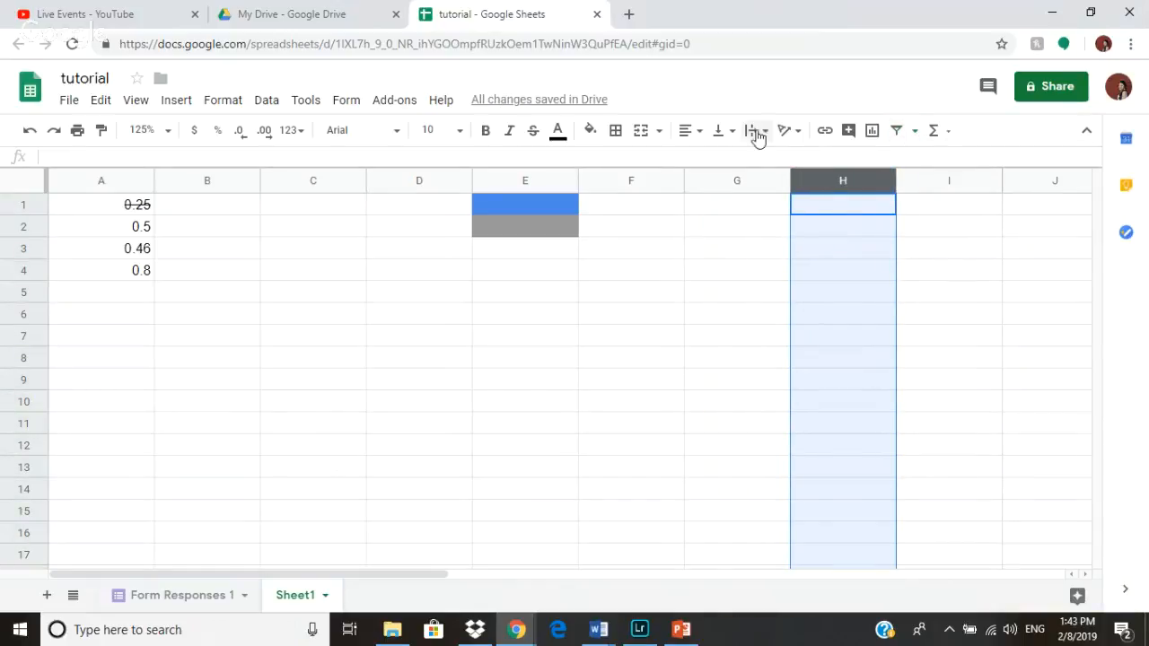
pyautogui.click(827, 134)
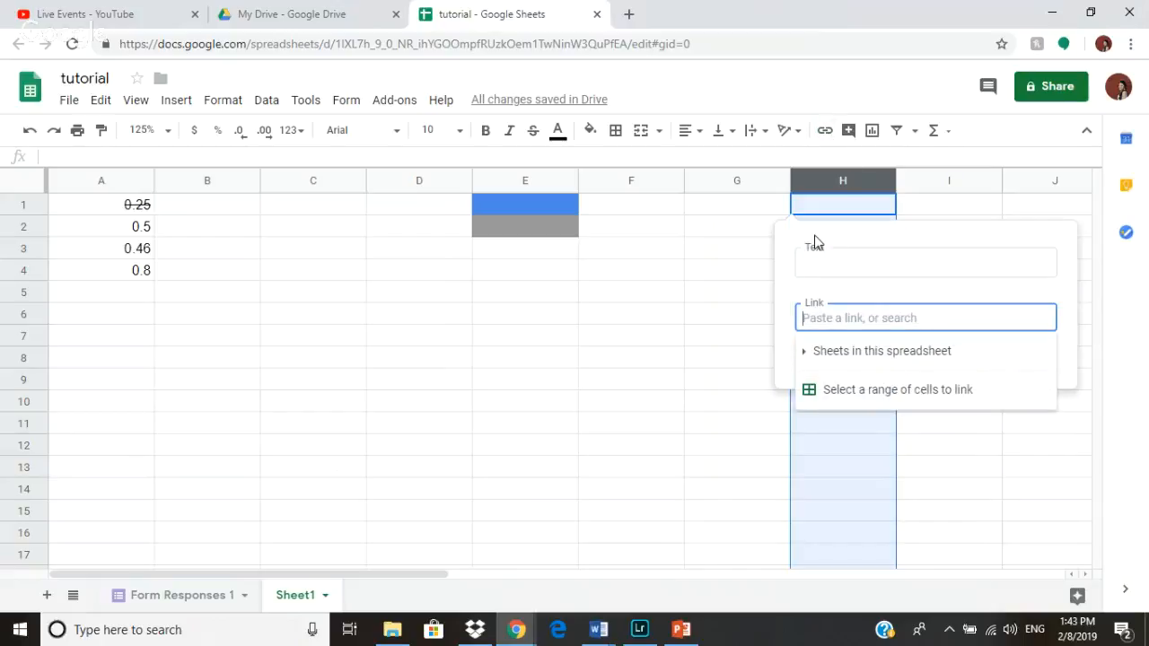
# - Turn on link sharing for the spreadsheet by getting a shareable link, then close the sharing dialog
pyautogui.click(1036, 94)
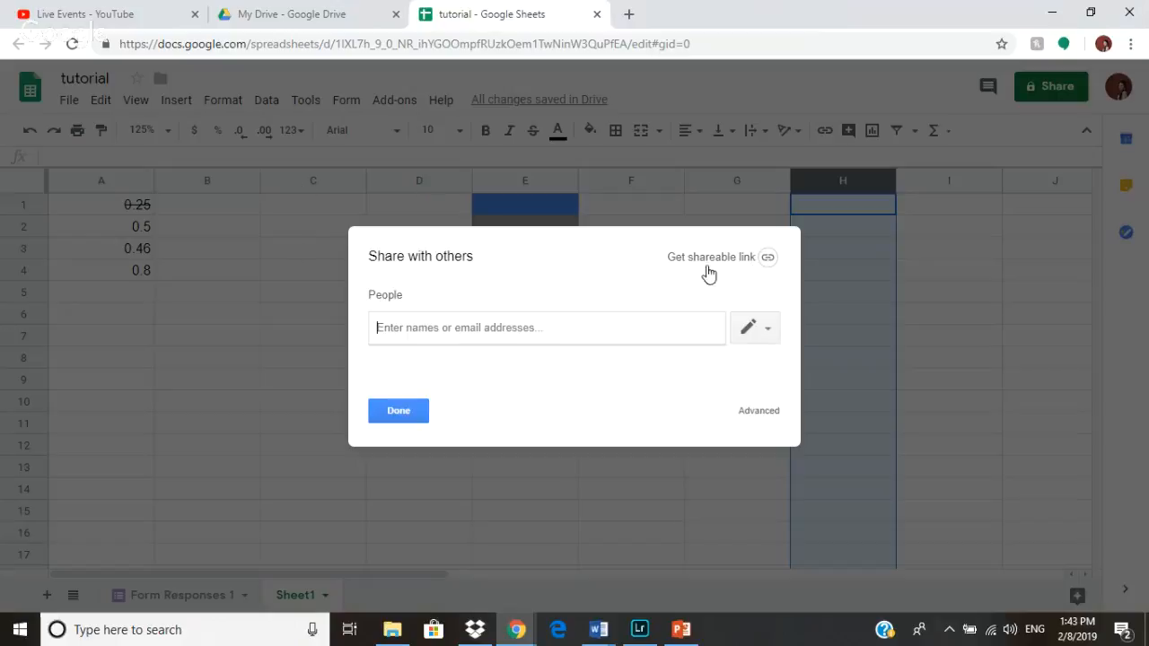
pyautogui.click(767, 258)
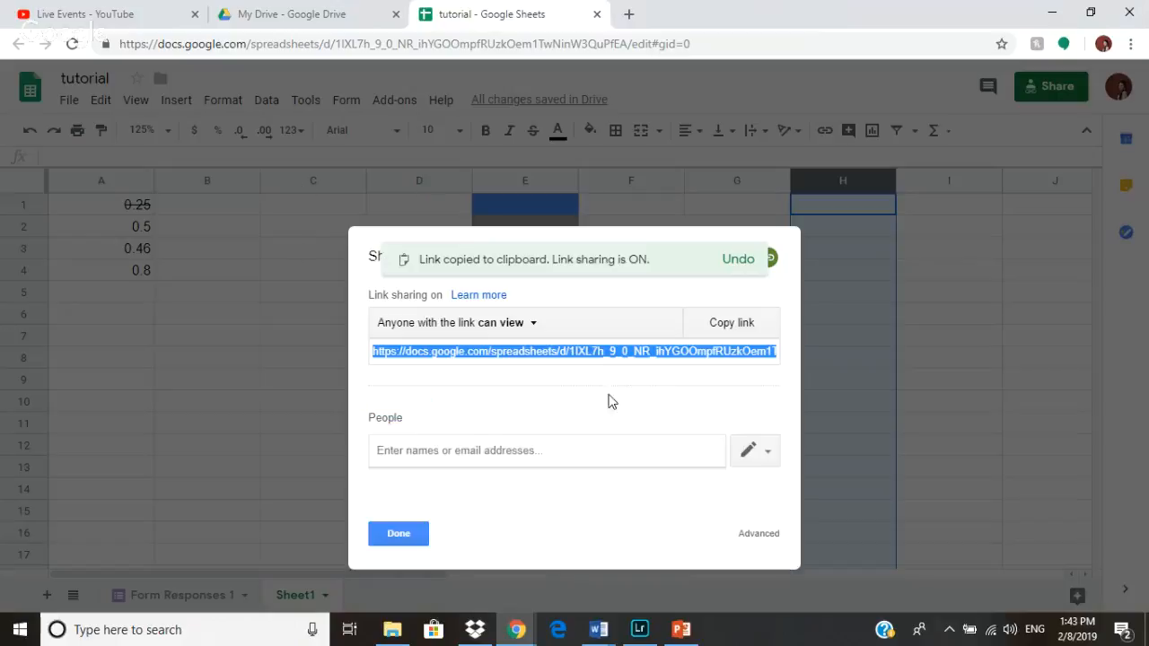
pyautogui.click(399, 533)
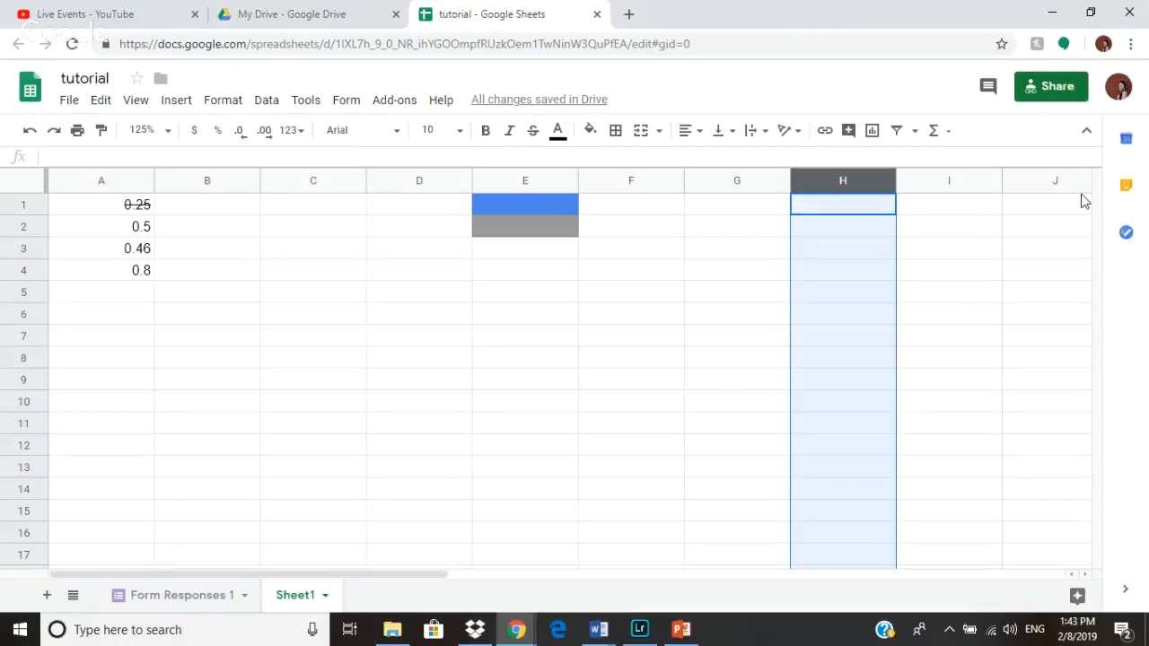
# - Switch to the Form Responses 1 sheet, then switch to the Google Hangouts window
pyautogui.click(238, 593)
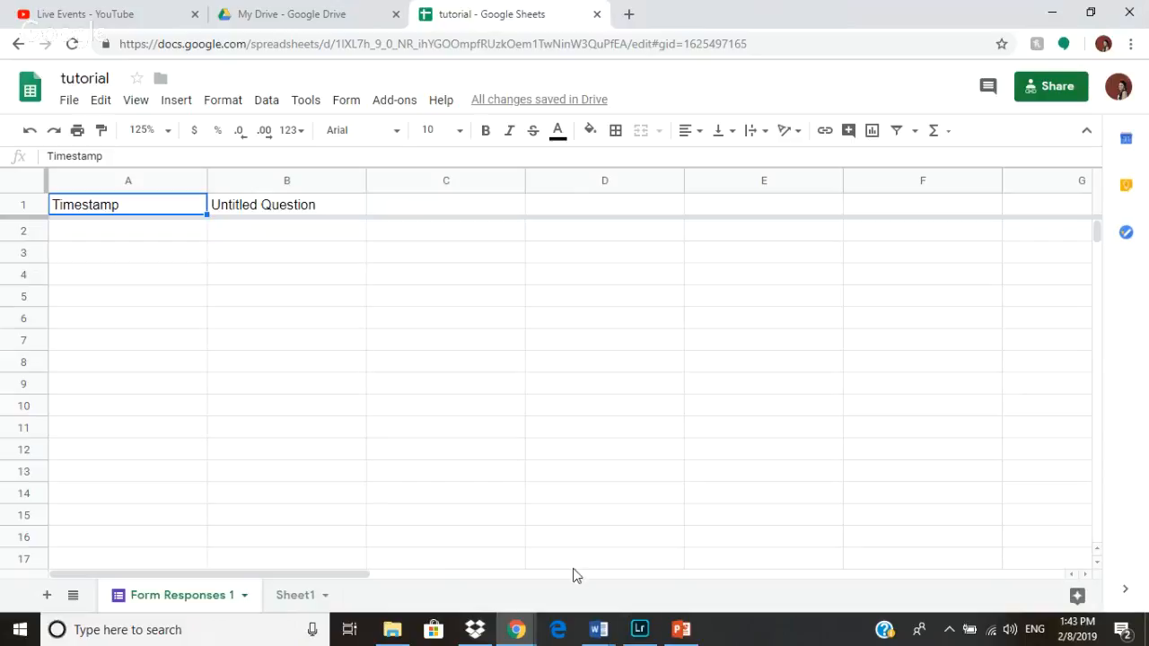
pyautogui.moveTo(515, 629)
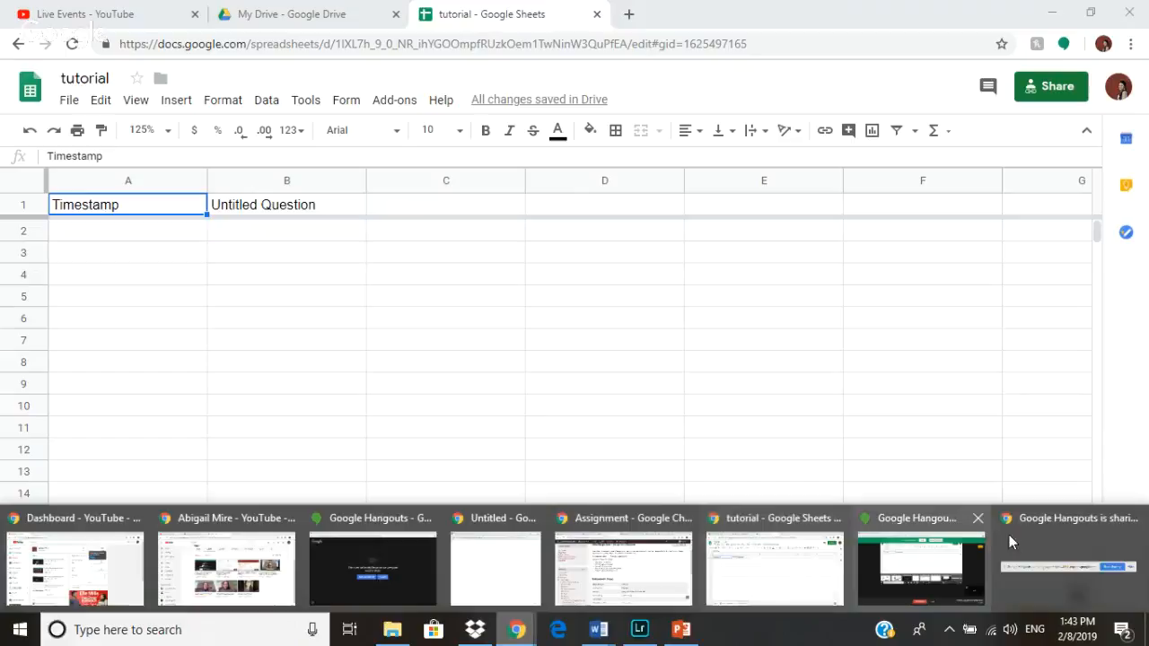
pyautogui.click(945, 550)
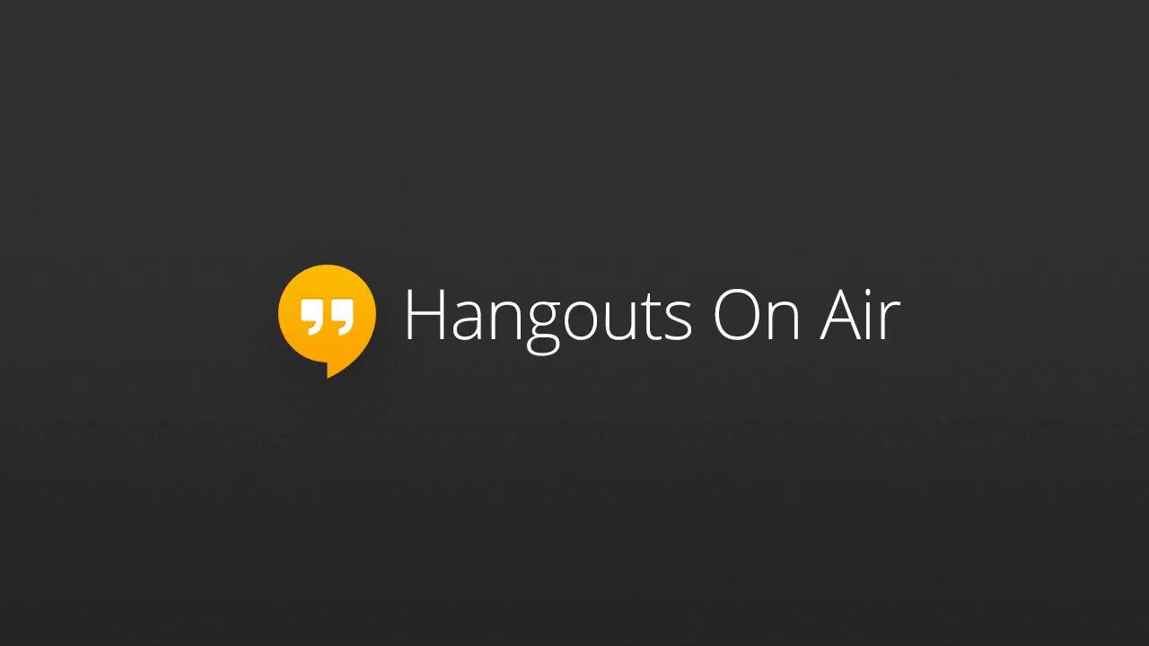